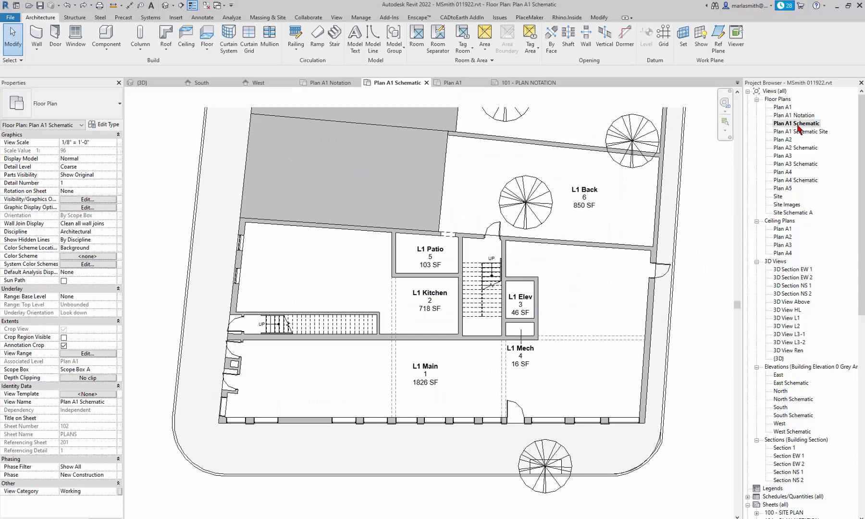
- Open the Plan A1 floor plan from the Project Browser's Floor Plans list
{"action": "double_click", "coordinate": [782, 107]}
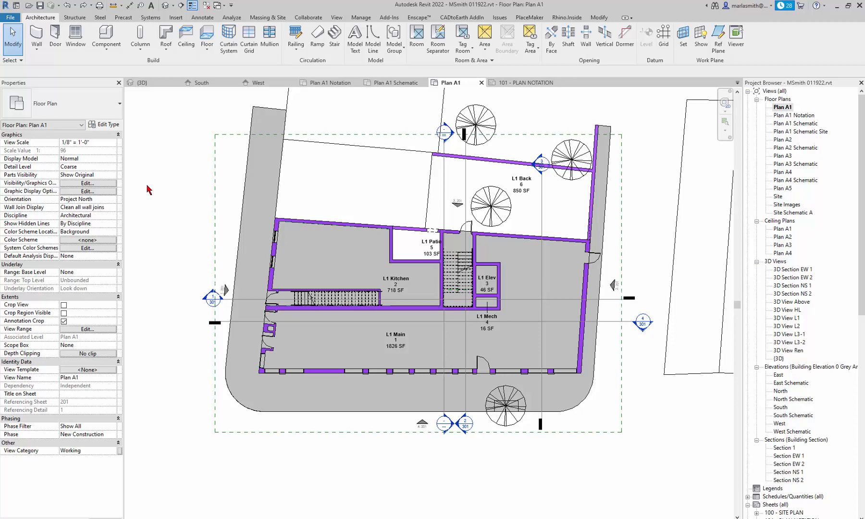
{"action": "right_click", "coordinate": [783, 111]}
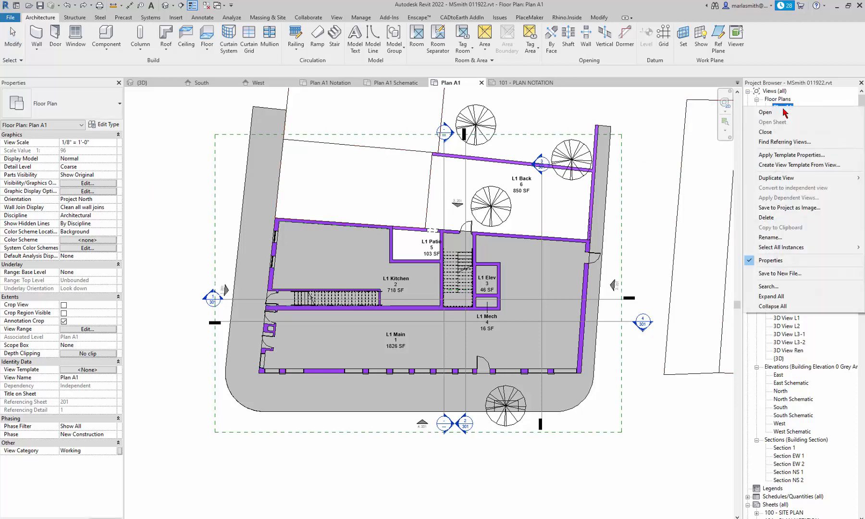
{"action": "mouse_move", "coordinate": [795, 184]}
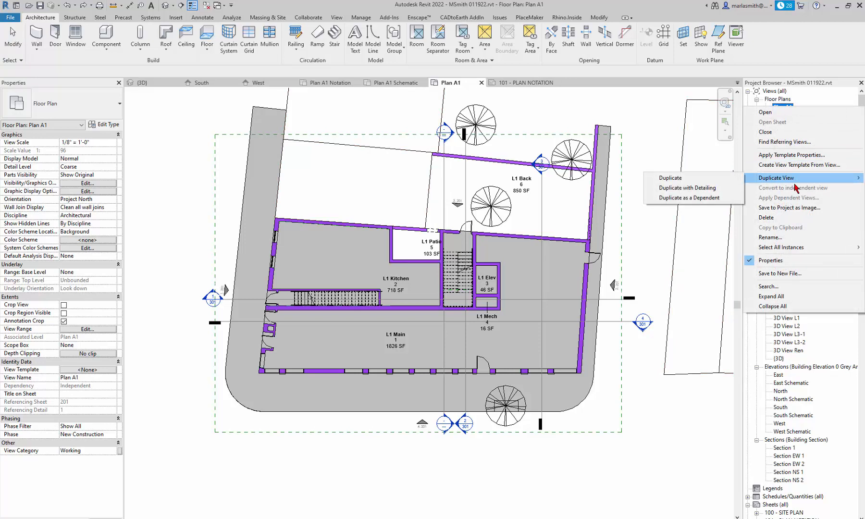
{"action": "left_click", "coordinate": [694, 182]}
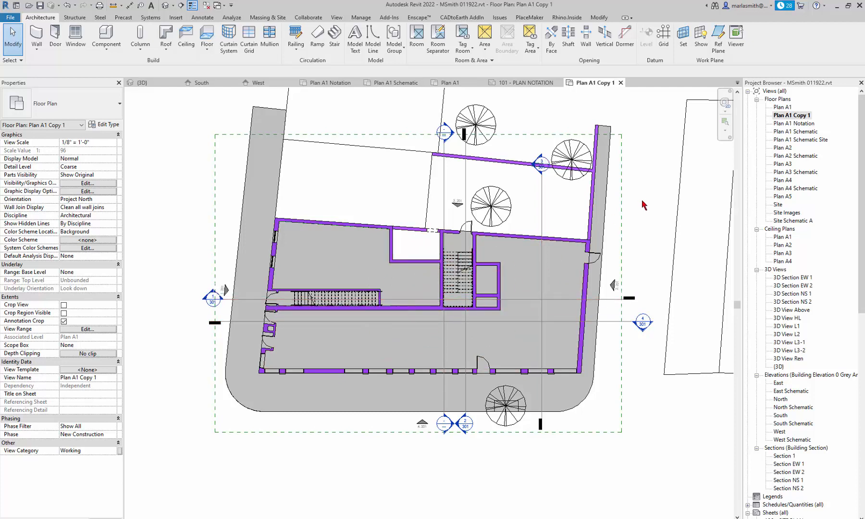
{"action": "key", "text": "ctrl+z"}
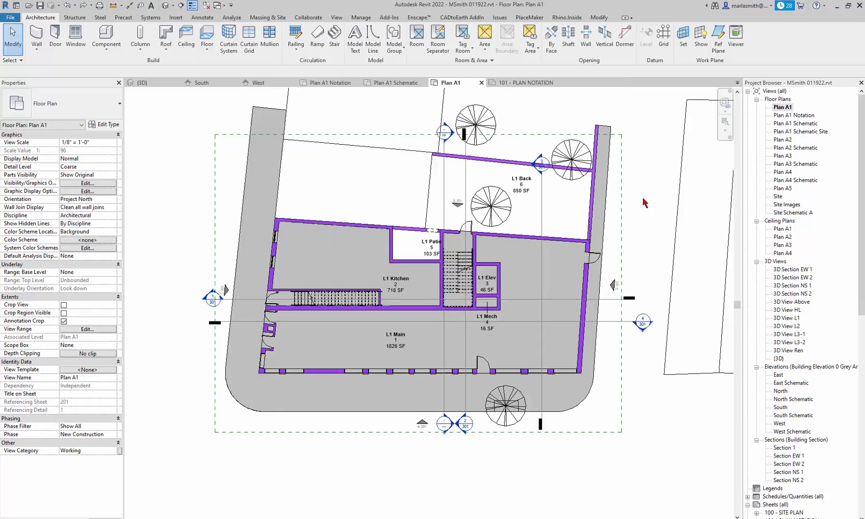
- Make a plain Duplicate of Plan A1, creating and opening Plan A1 Copy 1
{"action": "right_click", "coordinate": [782, 109]}
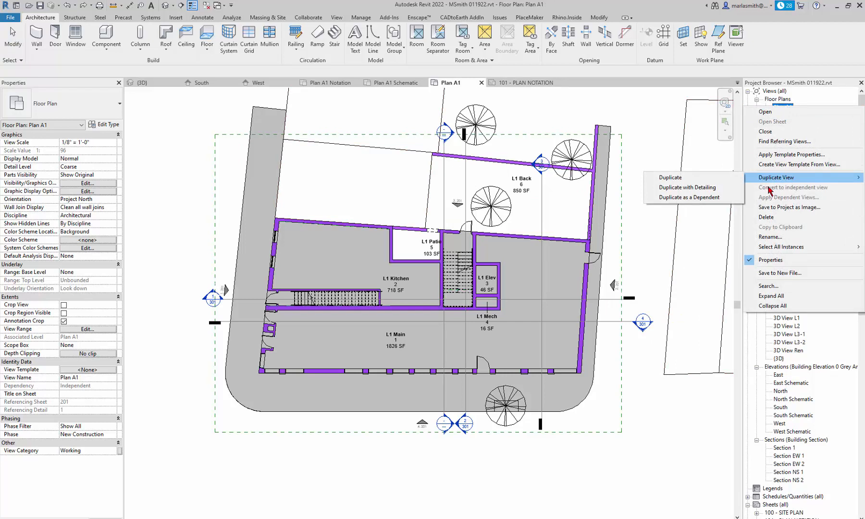
{"action": "left_click", "coordinate": [719, 191]}
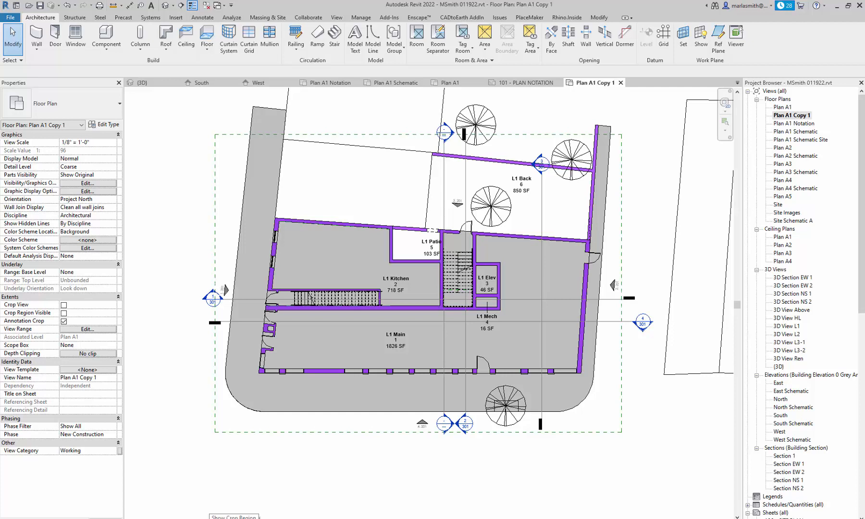
- Show the crop region and drag all four edges inward around L1 Main and Kitchen
{"action": "left_click", "coordinate": [214, 517]}
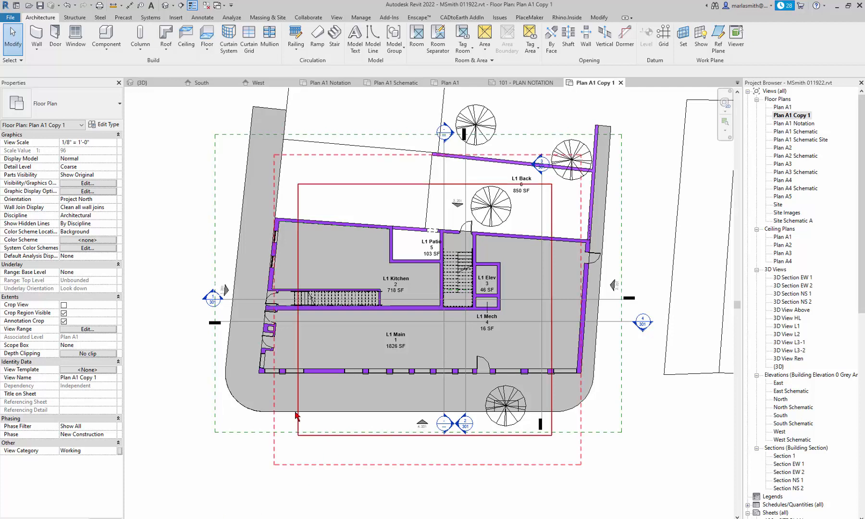
{"action": "left_click", "coordinate": [298, 341]}
{"action": "left_click_drag", "start_coordinate": [297, 310], "coordinate": [244, 310]}
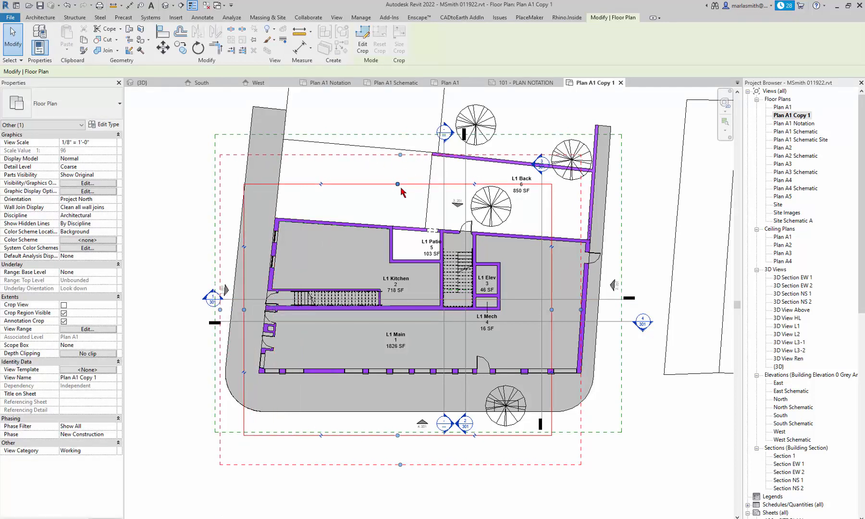
{"action": "left_click_drag", "start_coordinate": [397, 184], "coordinate": [412, 278]}
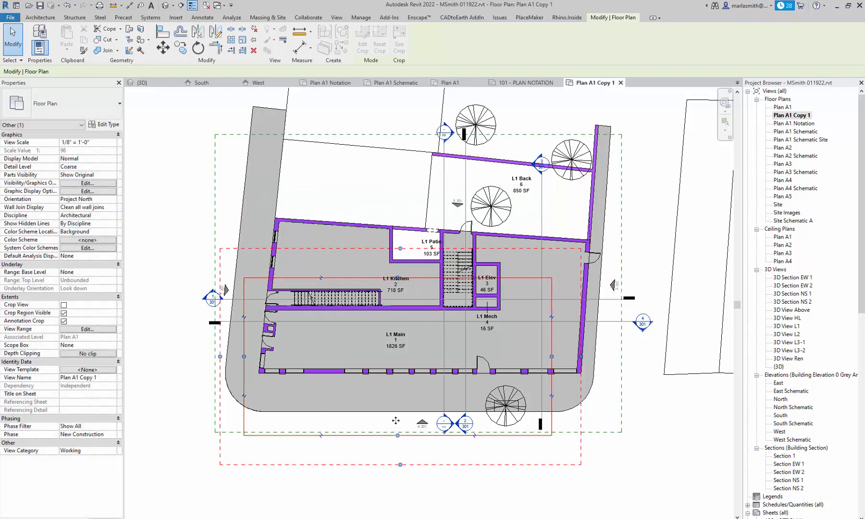
{"action": "left_click_drag", "start_coordinate": [398, 435], "coordinate": [399, 388]}
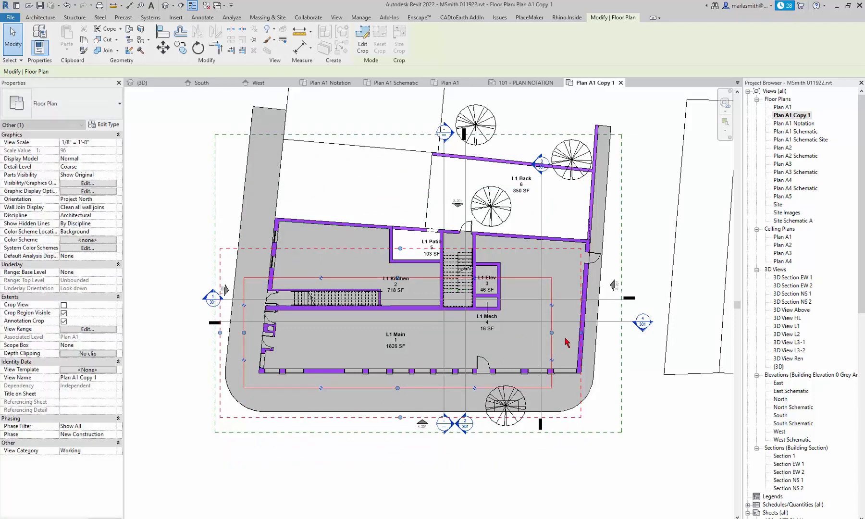
{"action": "left_click_drag", "start_coordinate": [551, 332], "coordinate": [446, 334]}
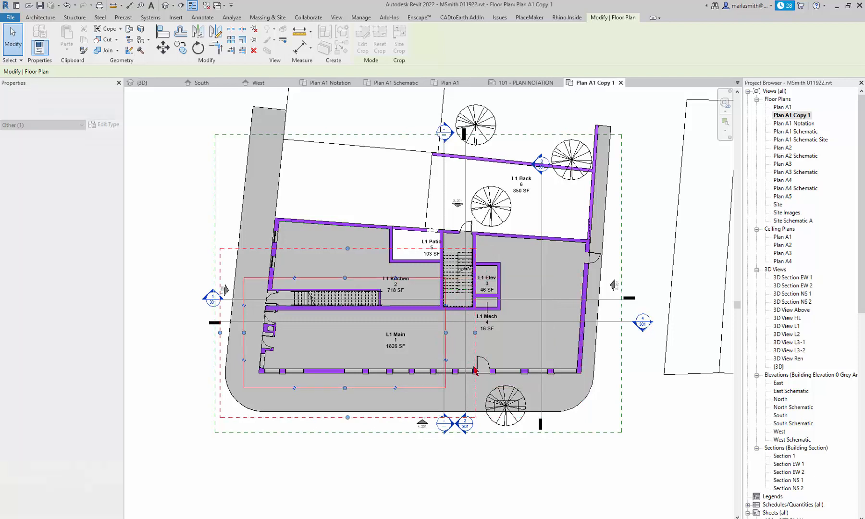
{"action": "scroll", "coordinate": [268, 358], "scroll_direction": "up", "scroll_amount": 2}
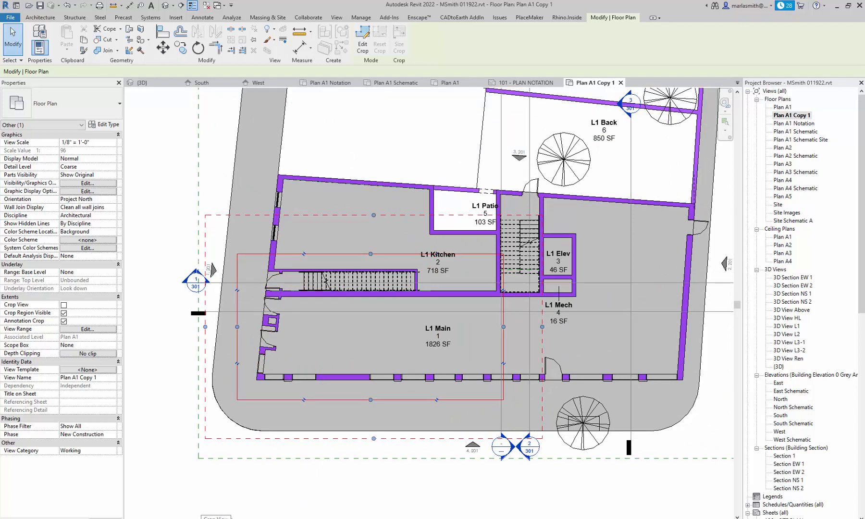
- Turn on Crop View and delete the L1 Kitchen and L1 Main room tags
{"action": "left_click", "coordinate": [211, 518]}
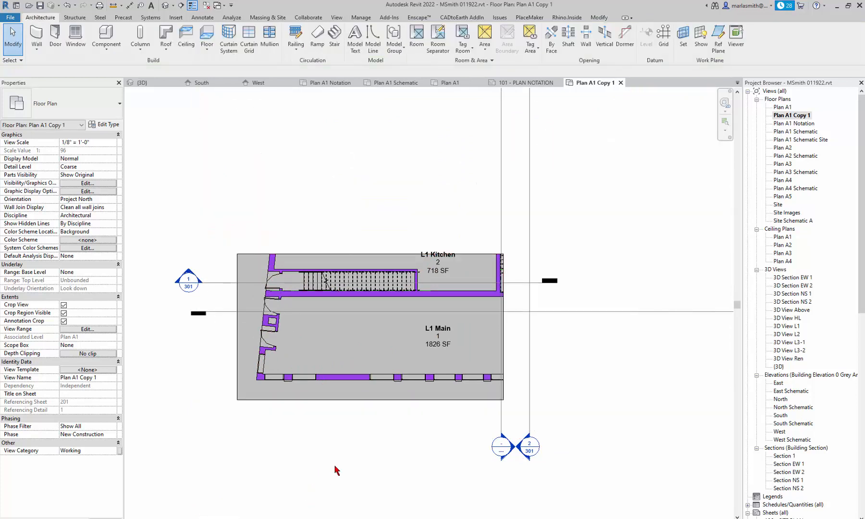
{"action": "left_click", "coordinate": [444, 274]}
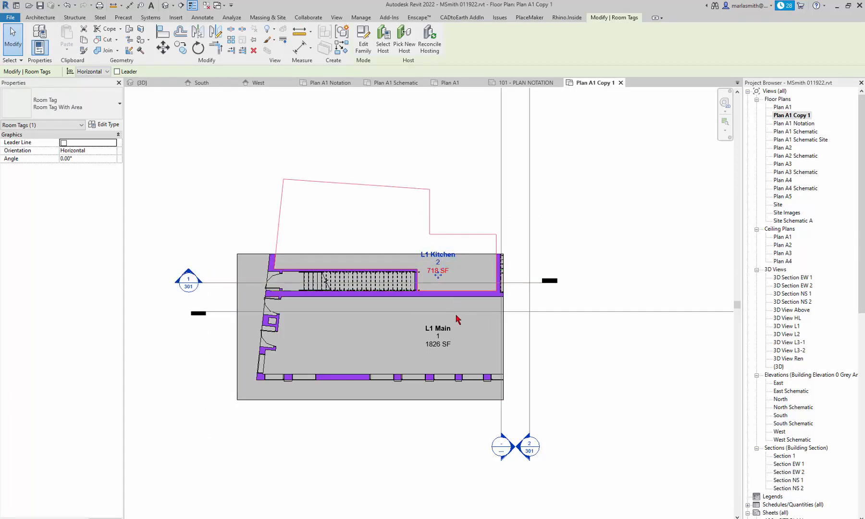
{"action": "key", "text": "Delete"}
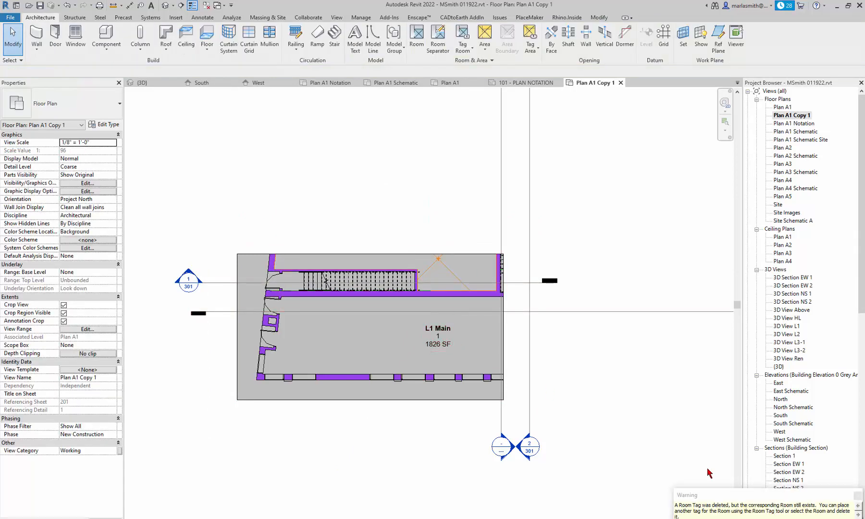
{"action": "left_click", "coordinate": [446, 343]}
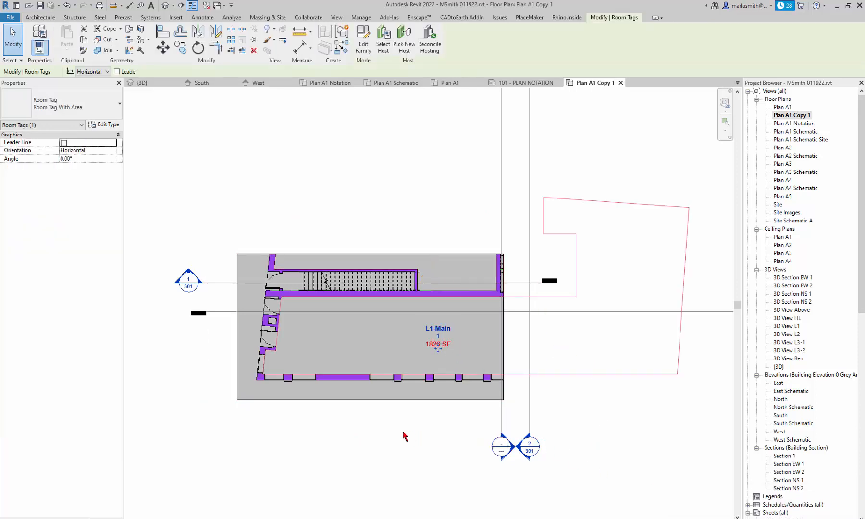
{"action": "key", "text": "Delete"}
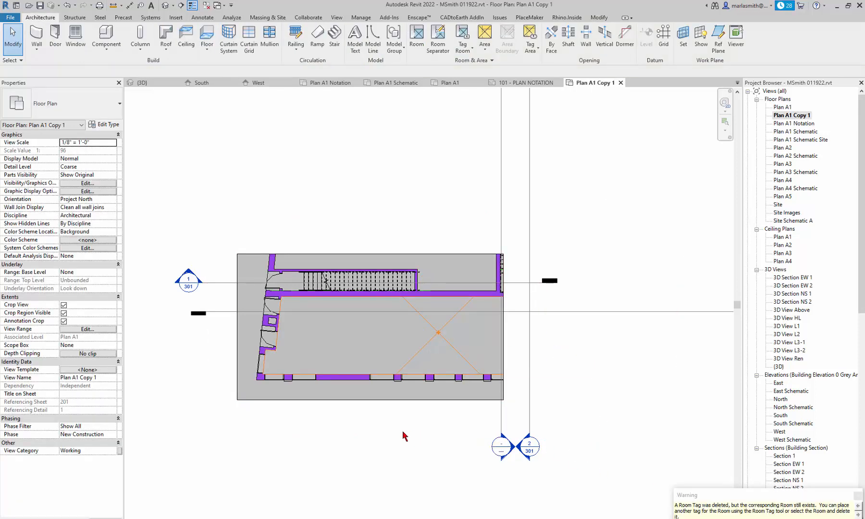
{"action": "left_click", "coordinate": [402, 431]}
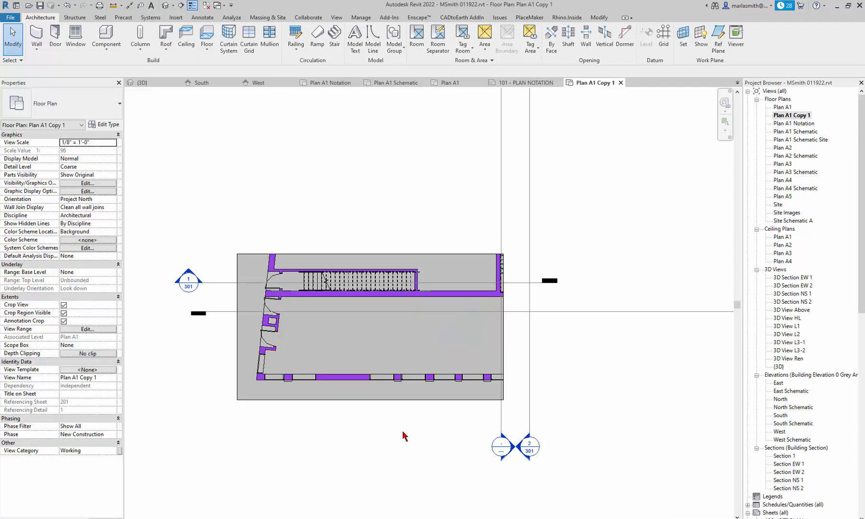
{"action": "left_click", "coordinate": [528, 346]}
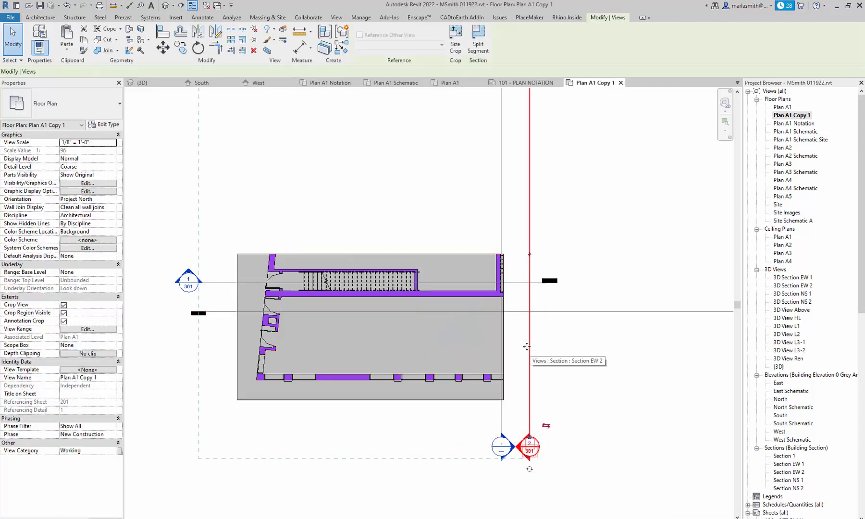
- Deselect the Section EW 2 line by clicking empty canvas
{"action": "left_click", "coordinate": [379, 435]}
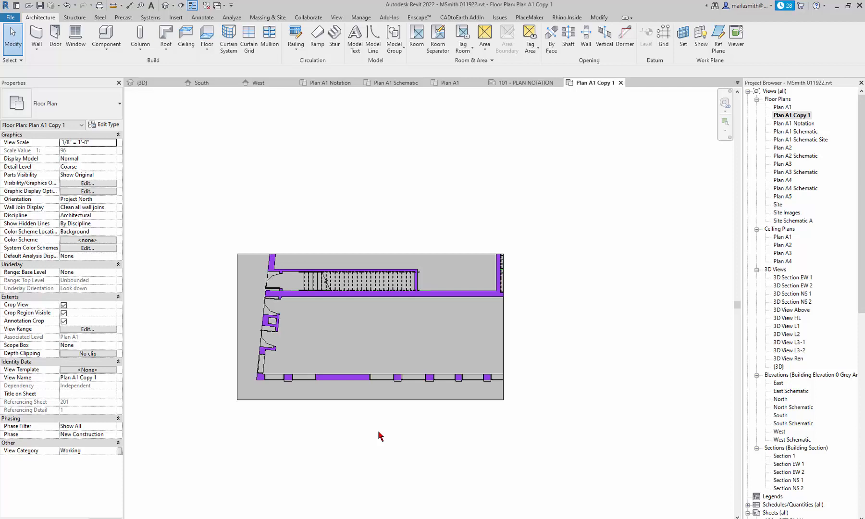
- Open Visibility/Graphics with V and select all model category rows
{"action": "key", "text": "v"}
{"action": "key", "text": "v"}
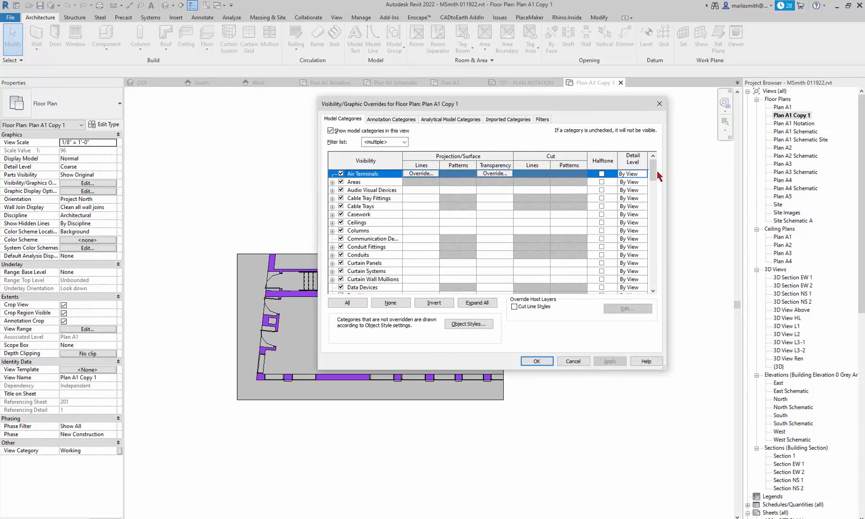
{"action": "left_click_drag", "start_coordinate": [654, 177], "coordinate": [650, 215]}
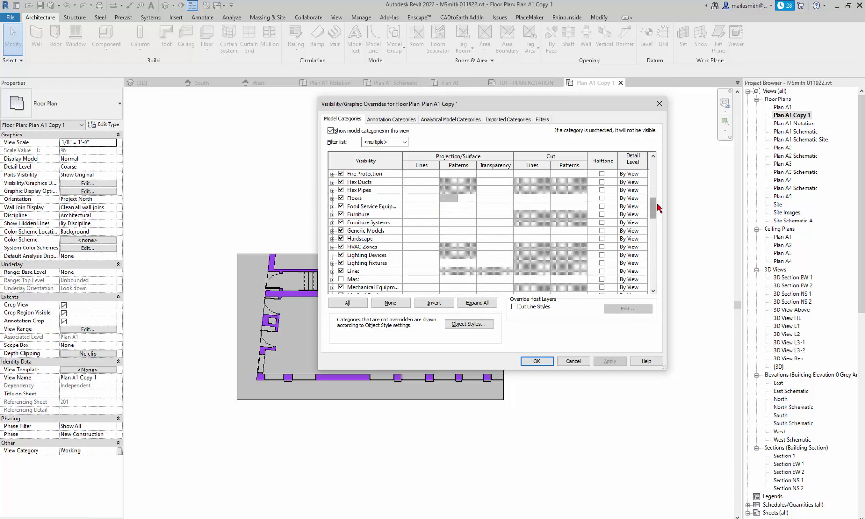
{"action": "left_click_drag", "start_coordinate": [656, 208], "coordinate": [653, 281]}
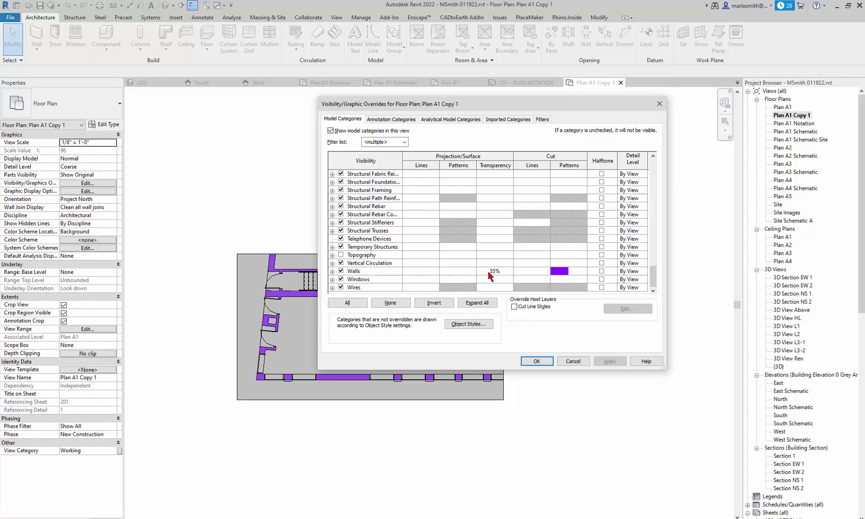
{"action": "left_click", "coordinate": [355, 307]}
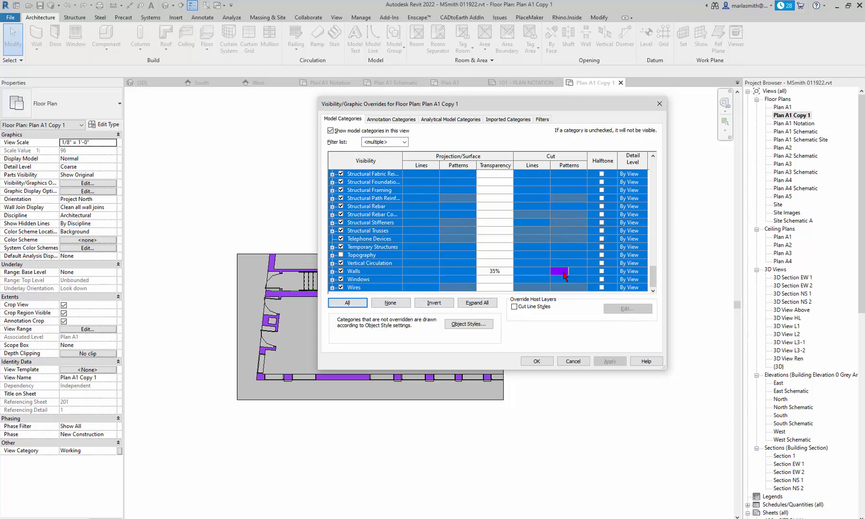
- Clear the Walls cut pattern and transparency overrides
{"action": "left_click", "coordinate": [563, 272]}
{"action": "left_click", "coordinate": [564, 273]}
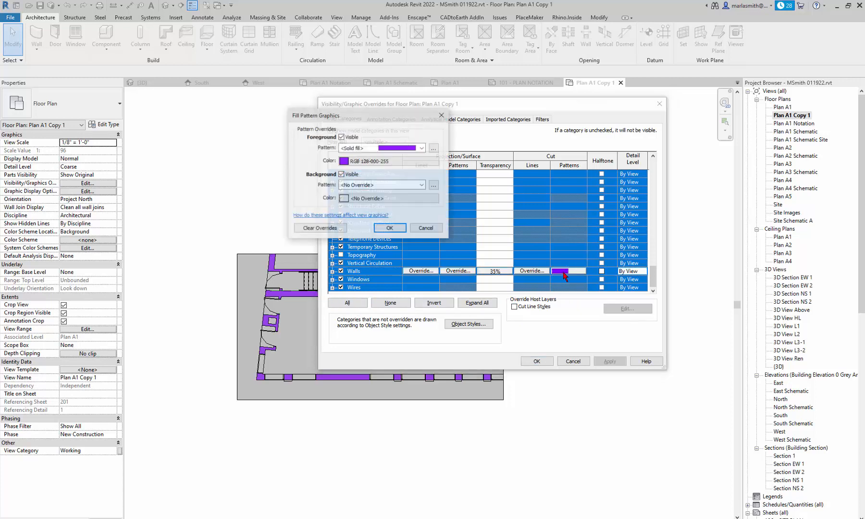
{"action": "left_click", "coordinate": [328, 228]}
{"action": "left_click", "coordinate": [390, 228]}
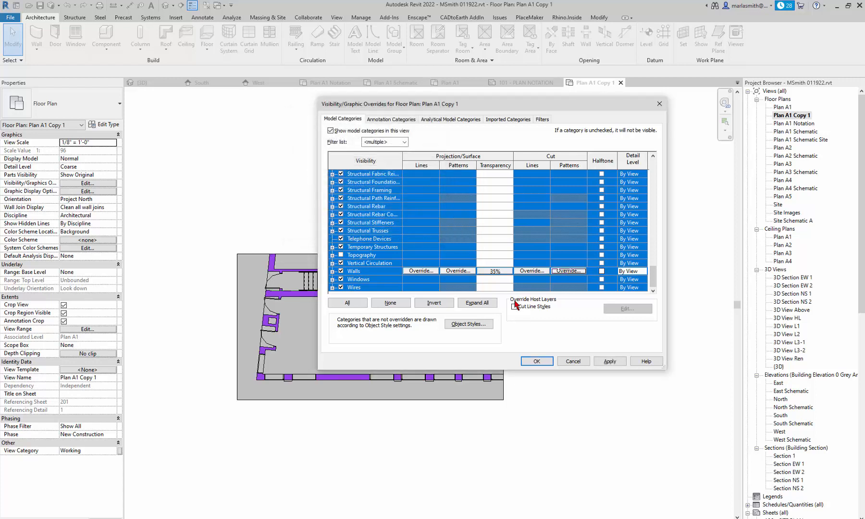
{"action": "left_click", "coordinate": [493, 271]}
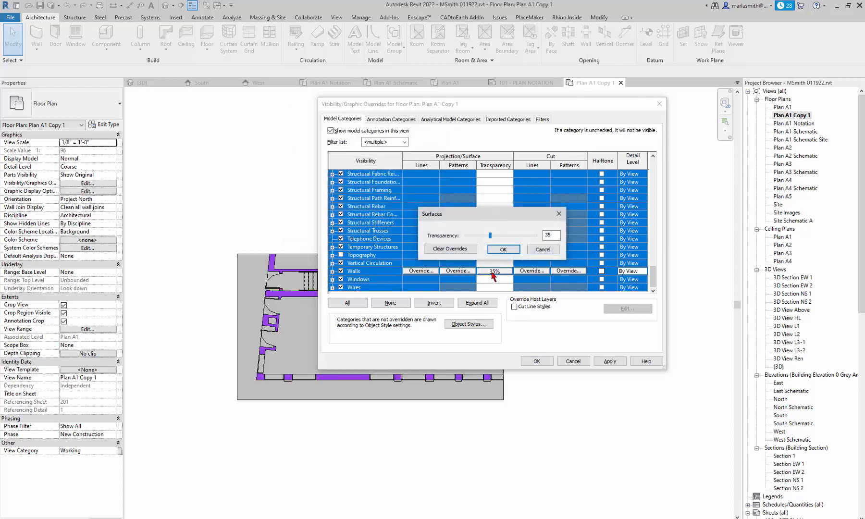
{"action": "left_click", "coordinate": [450, 248]}
{"action": "left_click", "coordinate": [503, 249]}
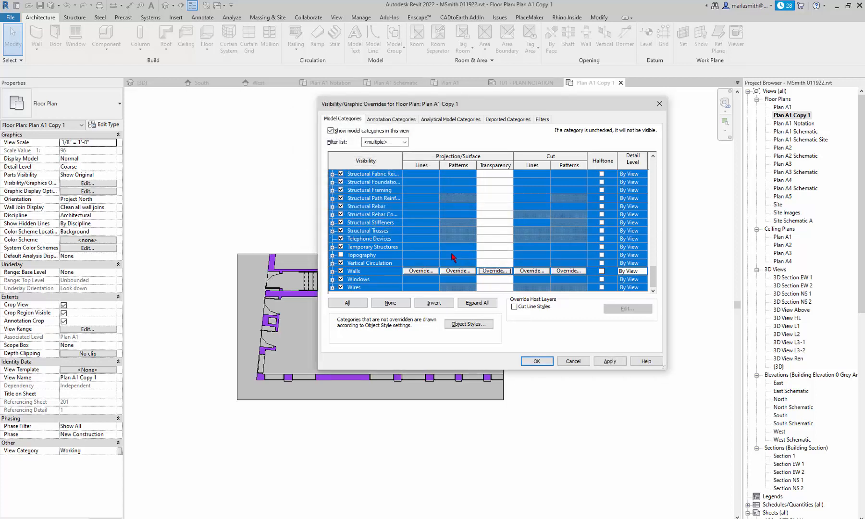
- Check the surface pattern override settings, then accept Visibility/Graphics with OK
{"action": "scroll", "coordinate": [462, 260], "scroll_direction": "up", "scroll_amount": 5}
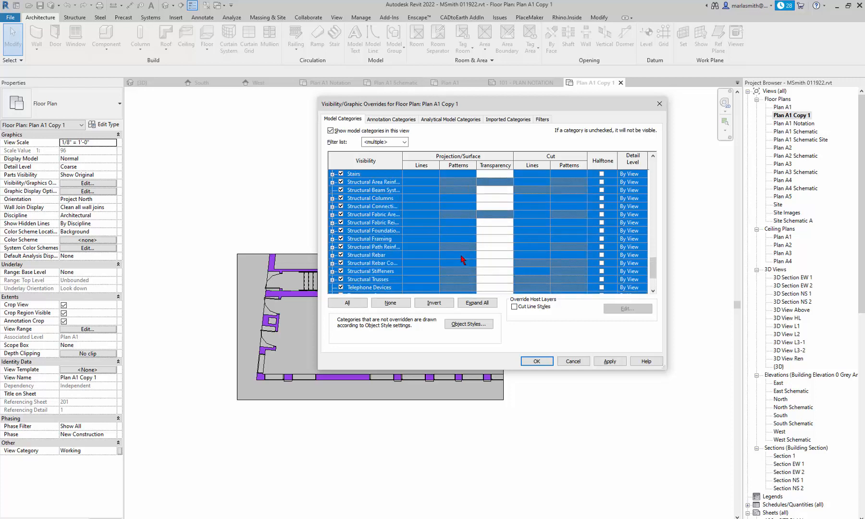
{"action": "scroll", "coordinate": [461, 260], "scroll_direction": "up", "scroll_amount": 7}
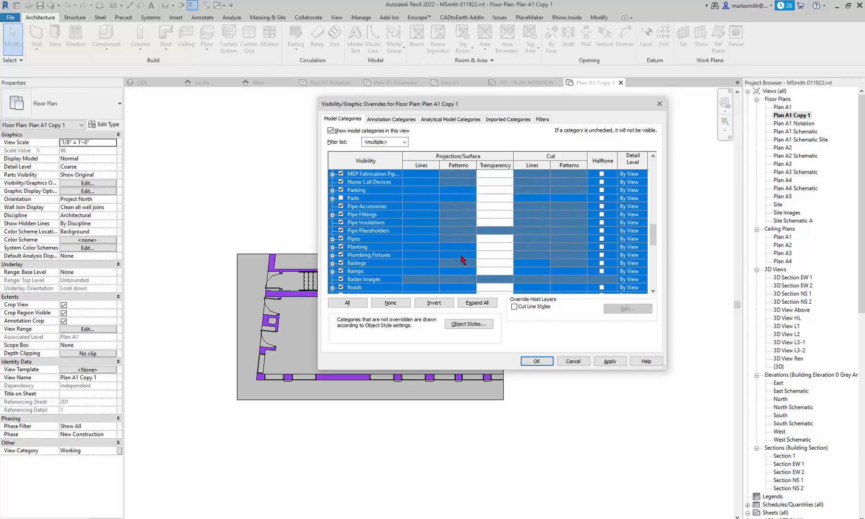
{"action": "scroll", "coordinate": [461, 260], "scroll_direction": "up", "scroll_amount": 4}
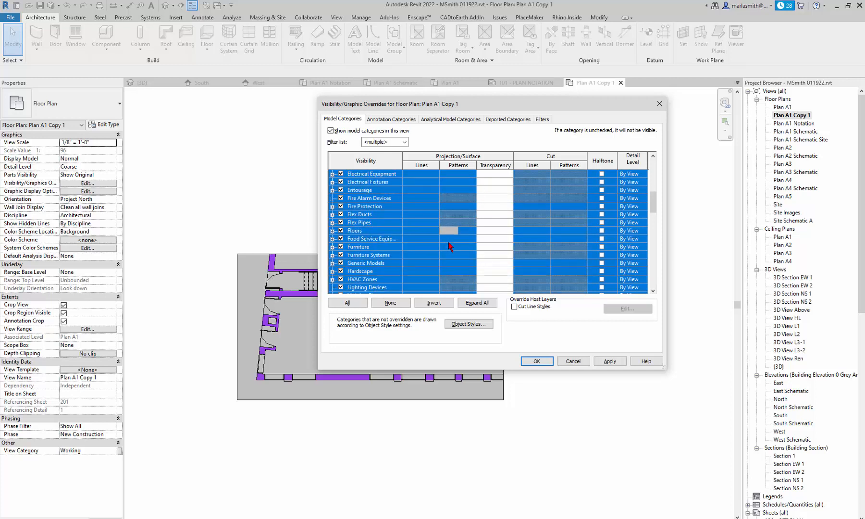
{"action": "left_click", "coordinate": [448, 240]}
{"action": "left_click", "coordinate": [448, 239]}
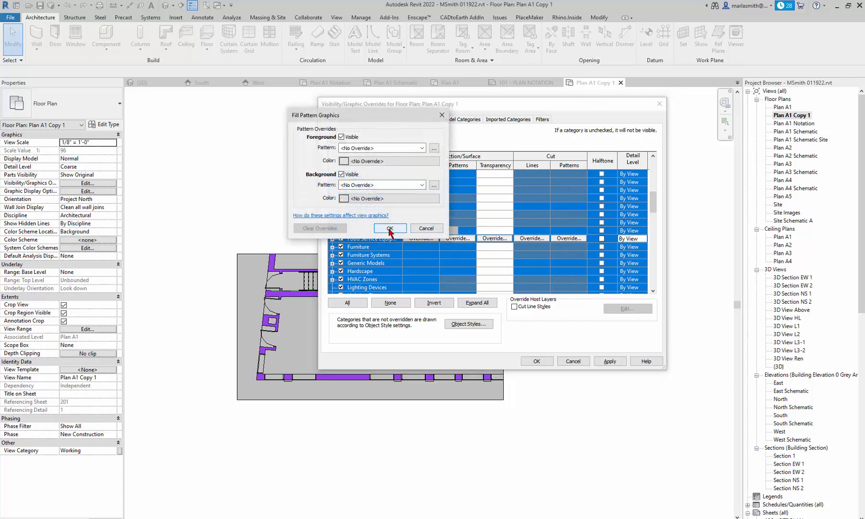
{"action": "left_click", "coordinate": [390, 229]}
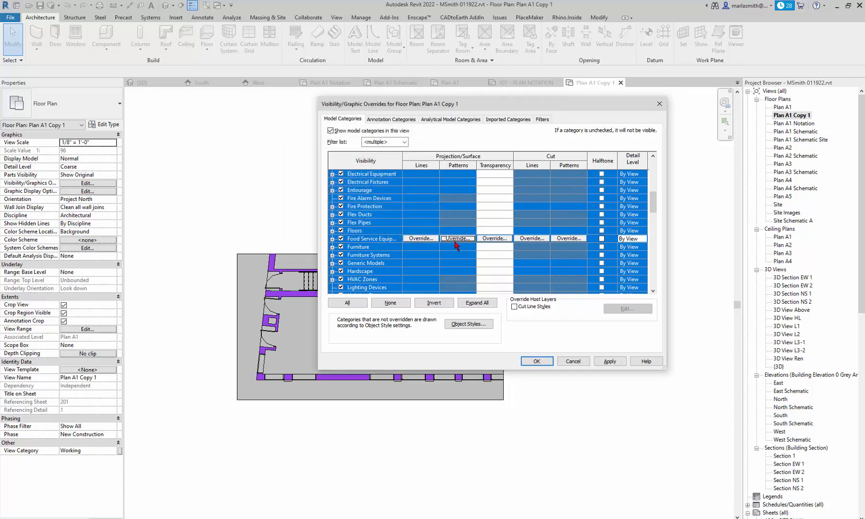
{"action": "left_click", "coordinate": [455, 241]}
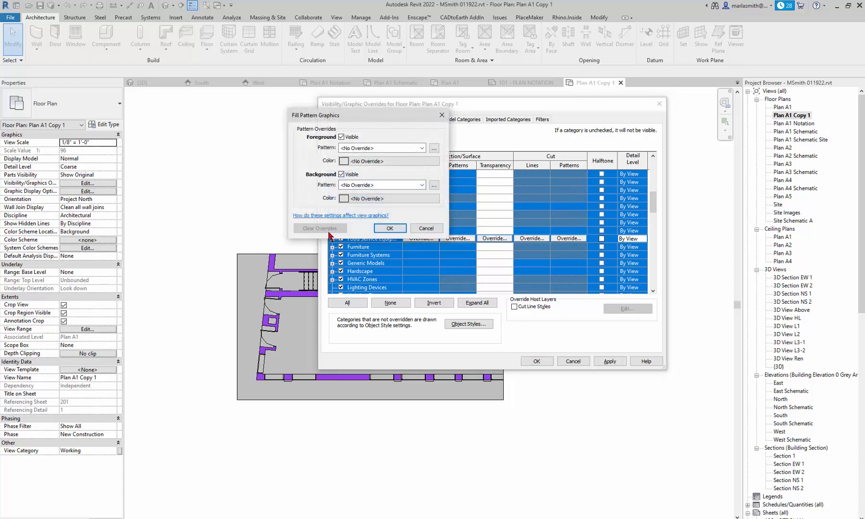
{"action": "left_click", "coordinate": [389, 229]}
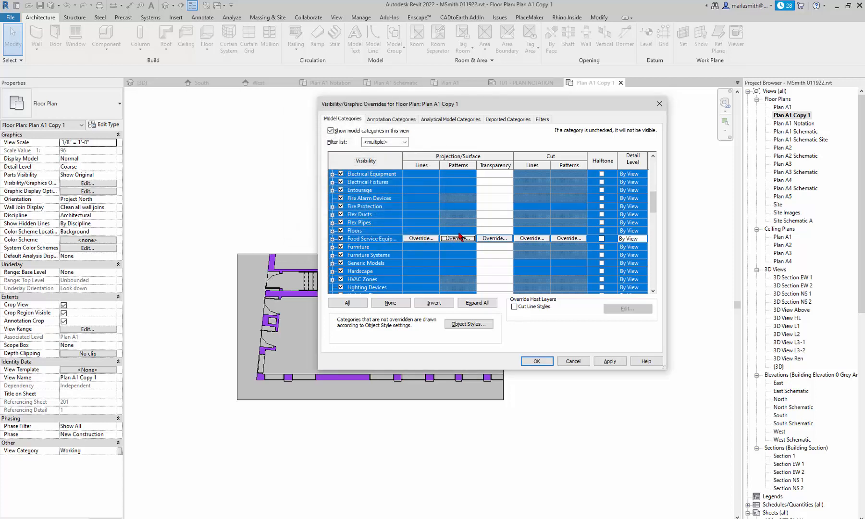
{"action": "key", "text": "Up"}
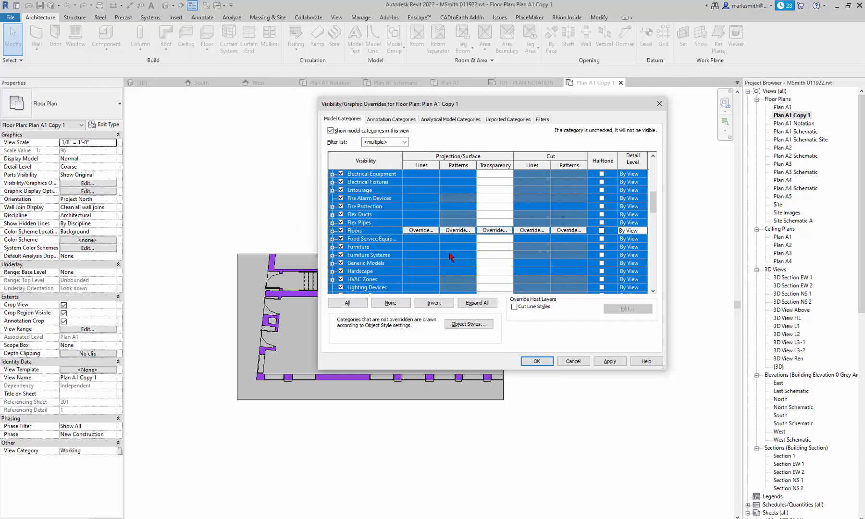
{"action": "left_click", "coordinate": [547, 361]}
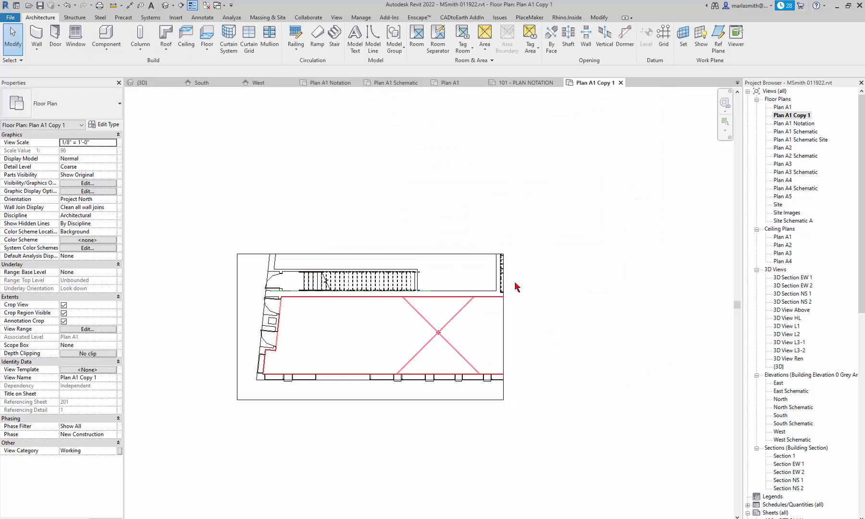
- Drag the crop region's right edge further left to trim the plan's right end
{"action": "left_click", "coordinate": [505, 294]}
{"action": "scroll", "coordinate": [504, 294], "scroll_direction": "up", "scroll_amount": 3}
{"action": "left_click", "coordinate": [502, 331]}
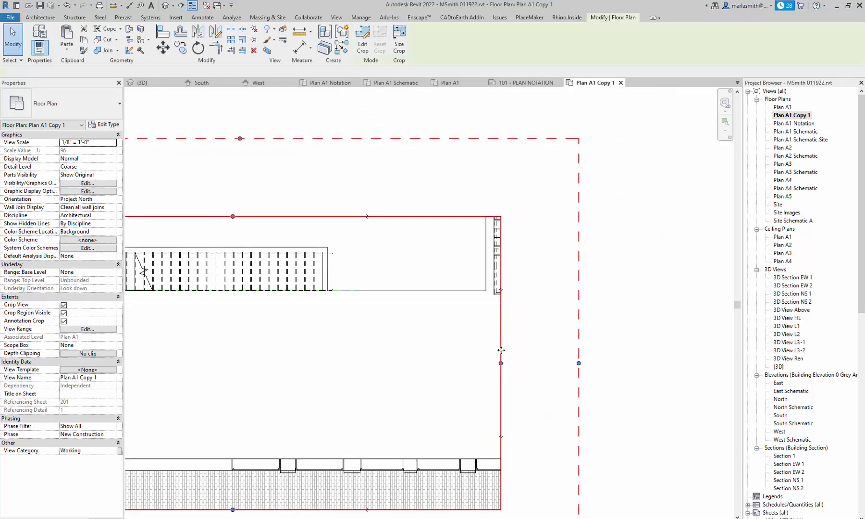
{"action": "left_click_drag", "start_coordinate": [501, 363], "coordinate": [482, 363]}
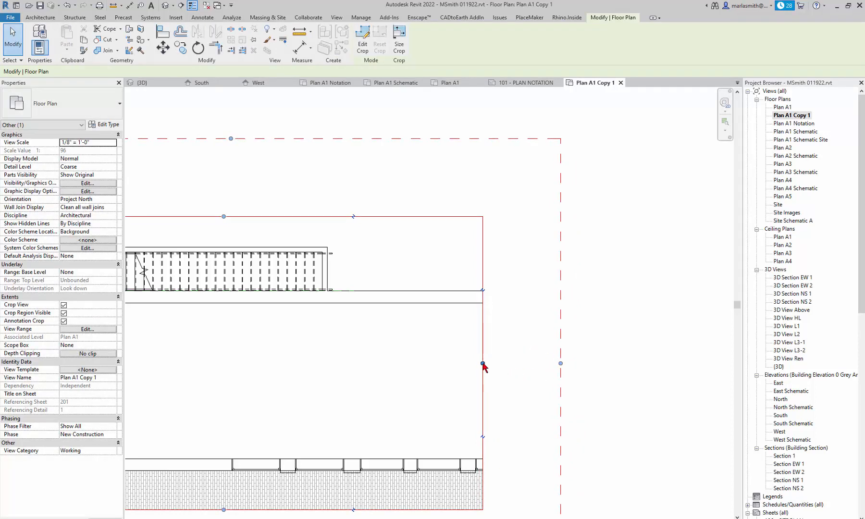
{"action": "left_click_drag", "start_coordinate": [484, 365], "coordinate": [473, 364]}
{"action": "left_click", "coordinate": [612, 389]}
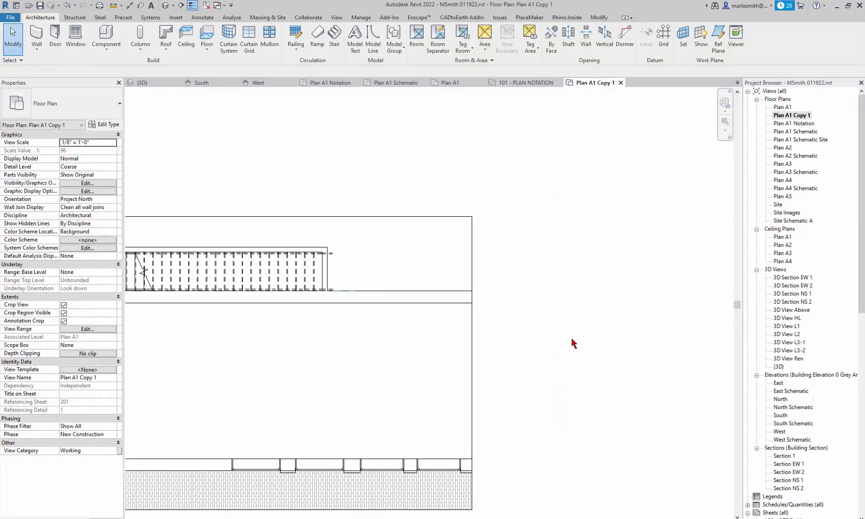
{"action": "scroll", "coordinate": [569, 331], "scroll_direction": "down", "scroll_amount": 2}
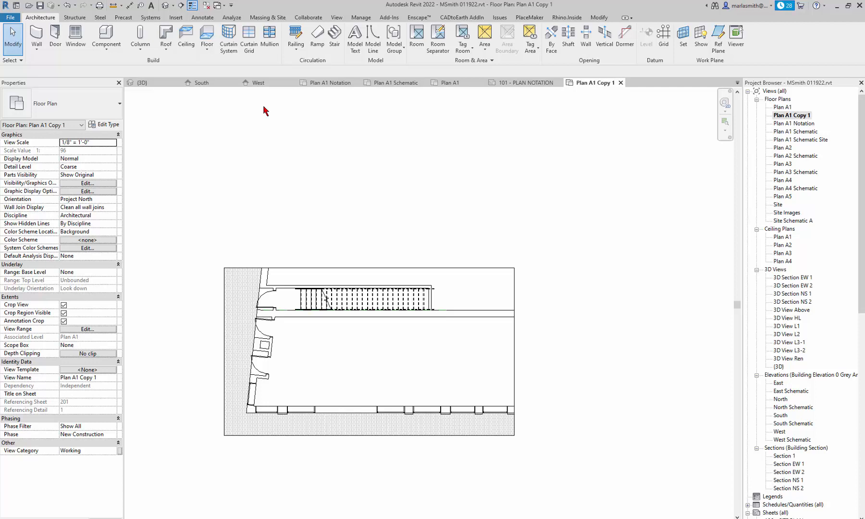
- Open Visibility/Graphics with VG and select all model categories
{"action": "key", "text": "v"}
{"action": "key", "text": "g"}
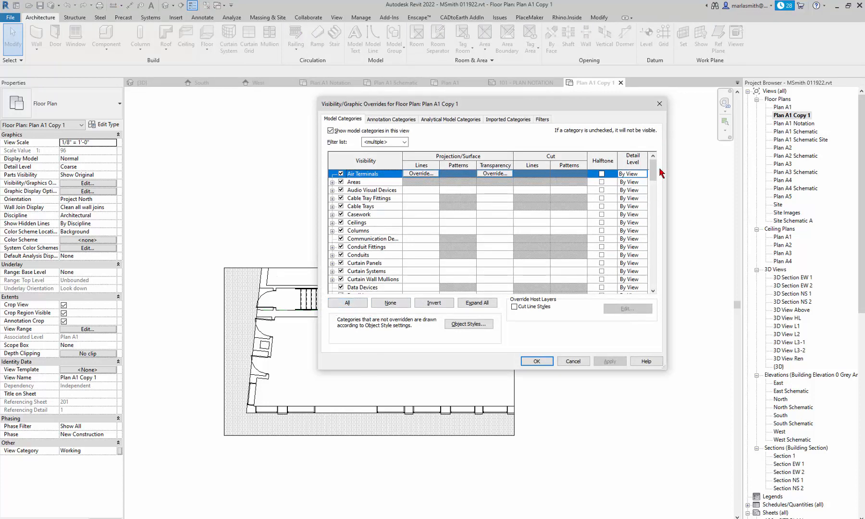
{"action": "left_click_drag", "start_coordinate": [652, 170], "coordinate": [660, 286]}
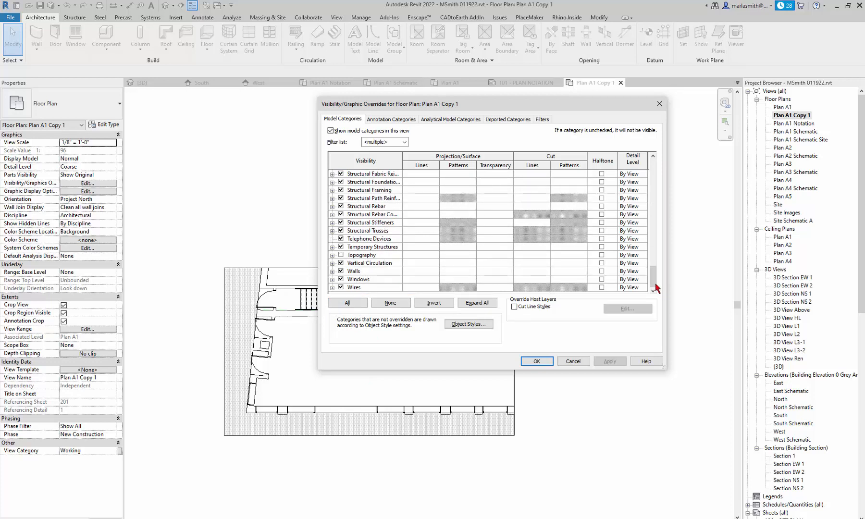
{"action": "left_click", "coordinate": [352, 303]}
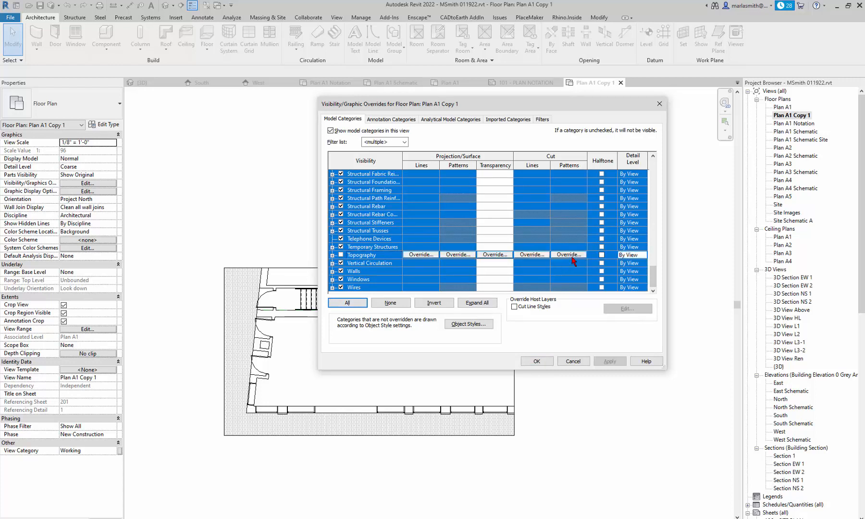
- Set the cut pattern override to Solid fill in Black and apply it
{"action": "left_click", "coordinate": [573, 256]}
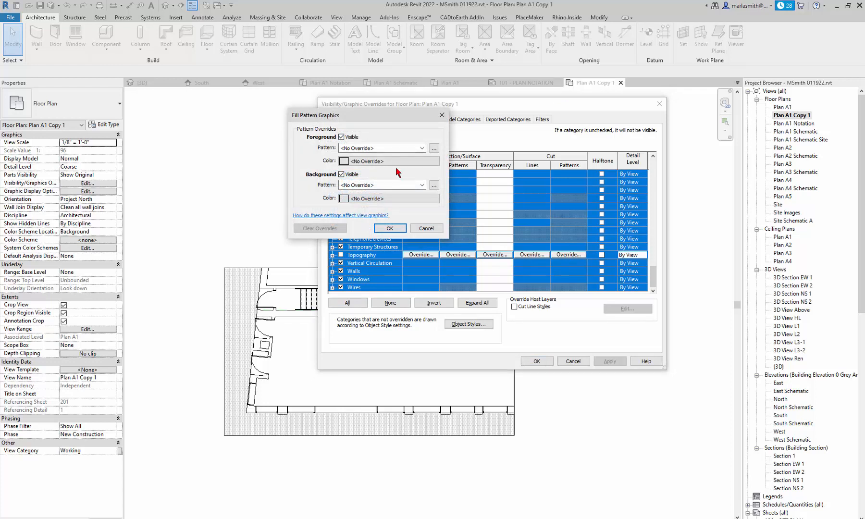
{"action": "left_click", "coordinate": [423, 148]}
{"action": "left_click", "coordinate": [407, 165]}
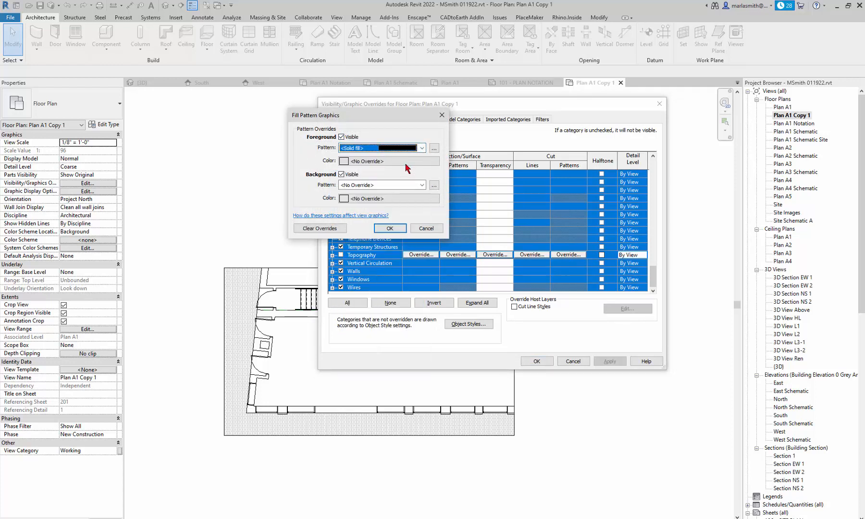
{"action": "left_click", "coordinate": [406, 162]}
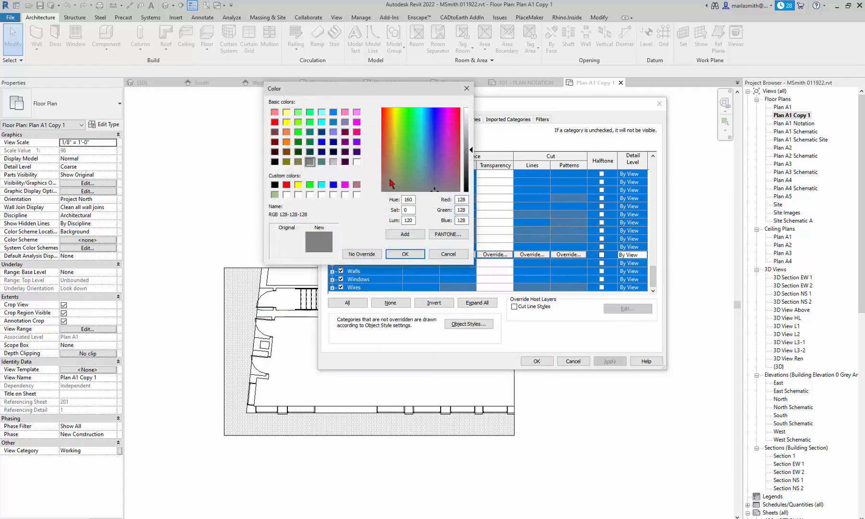
{"action": "left_click", "coordinate": [275, 186]}
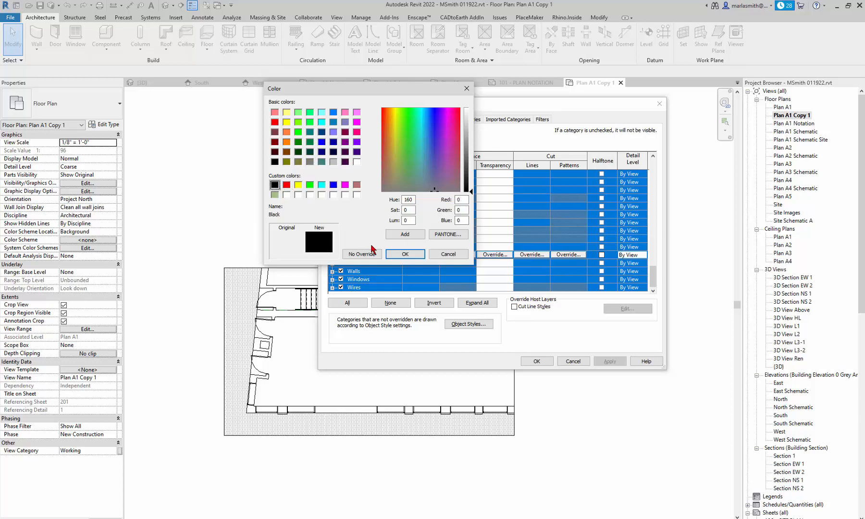
{"action": "left_click", "coordinate": [405, 254]}
{"action": "left_click", "coordinate": [391, 231]}
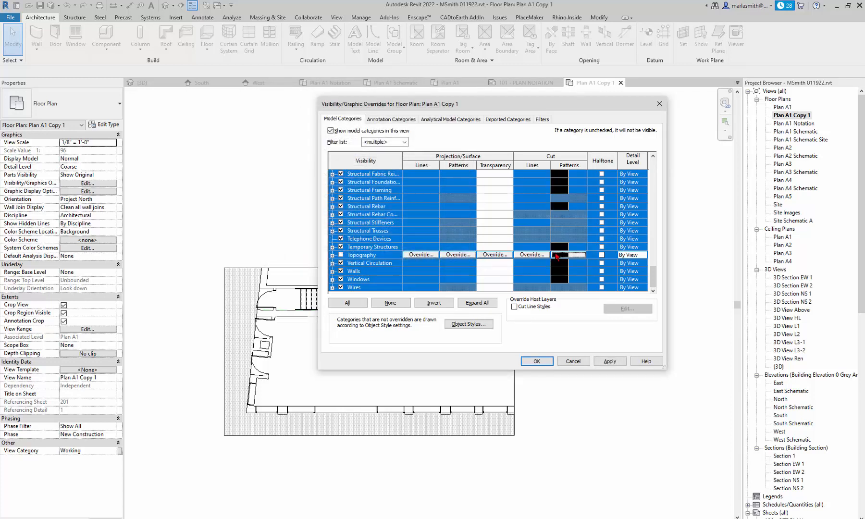
{"action": "left_click_drag", "start_coordinate": [653, 278], "coordinate": [650, 298]}
{"action": "left_click", "coordinate": [533, 364]}
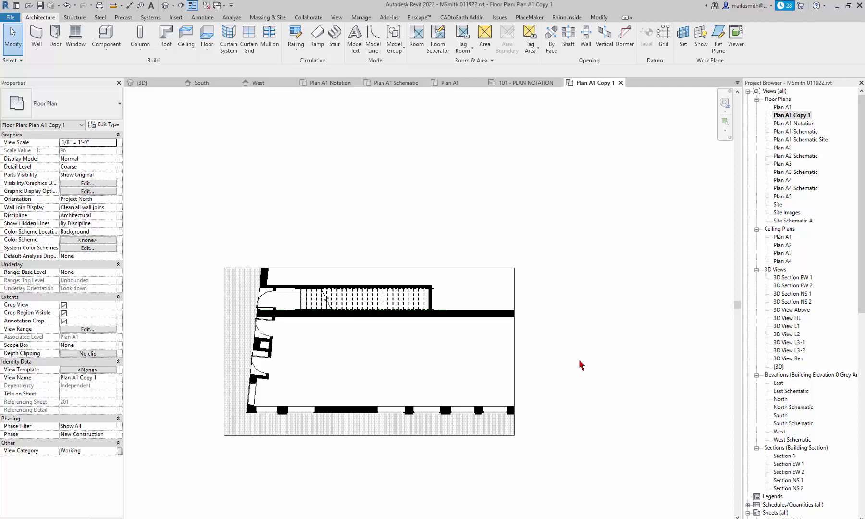
- Zoom in on the Plan A1 Copy 1 plan
{"action": "scroll", "coordinate": [291, 321], "scroll_direction": "up", "scroll_amount": 1}
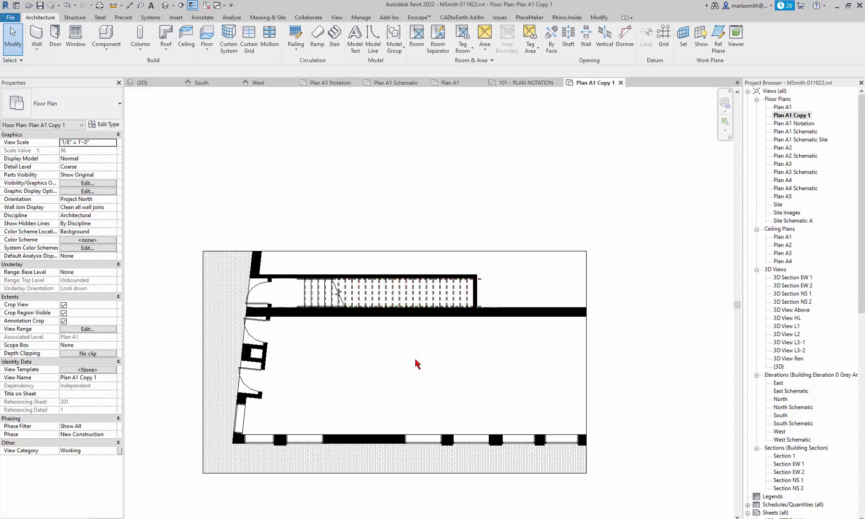
- In Visibility/Graphics, expand Stairs and select subcategories from <Hidden Lines> up to <Above> Cut Marks
{"action": "key", "text": "v"}
{"action": "key", "text": "g"}
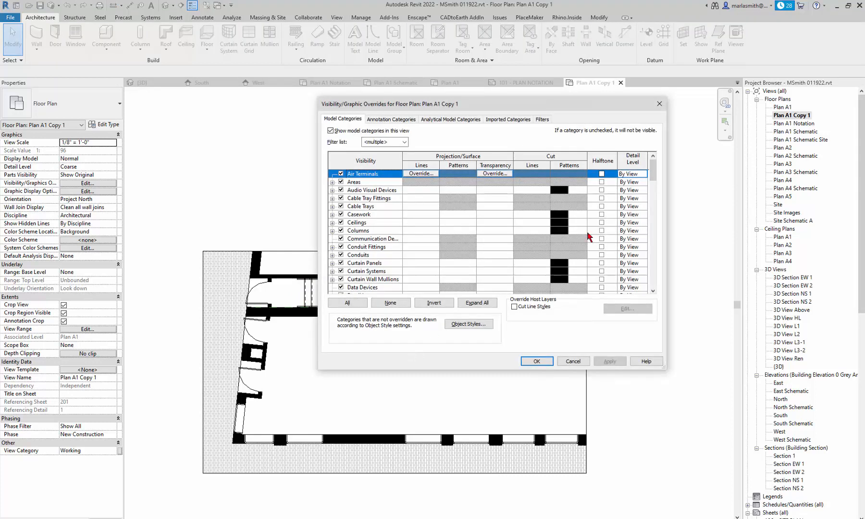
{"action": "left_click_drag", "start_coordinate": [653, 170], "coordinate": [657, 264]}
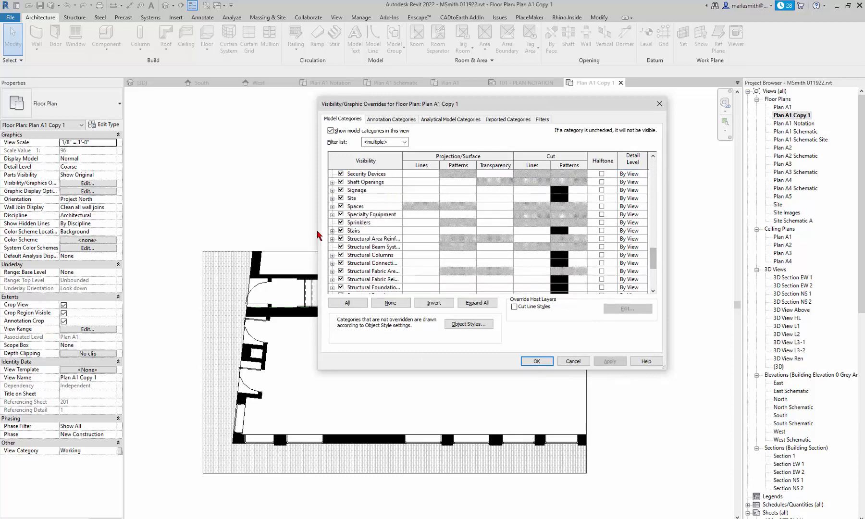
{"action": "left_click", "coordinate": [332, 231]}
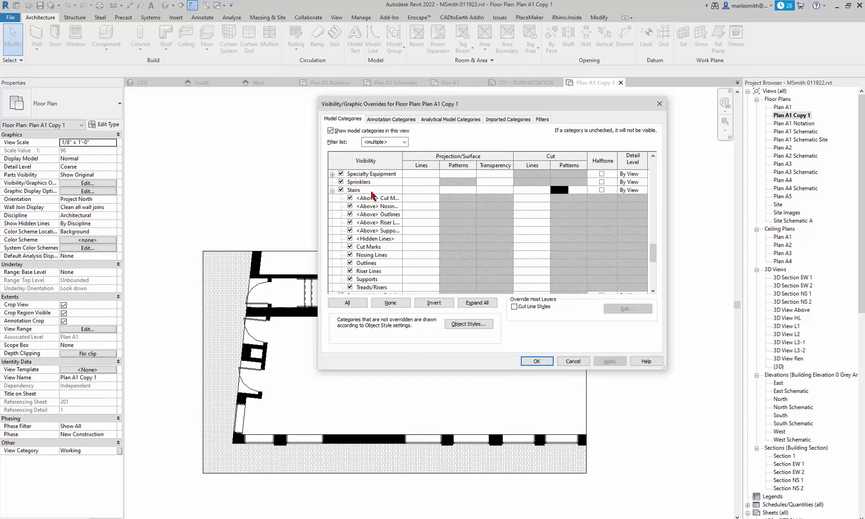
{"action": "left_click_drag", "start_coordinate": [402, 156], "coordinate": [421, 156]}
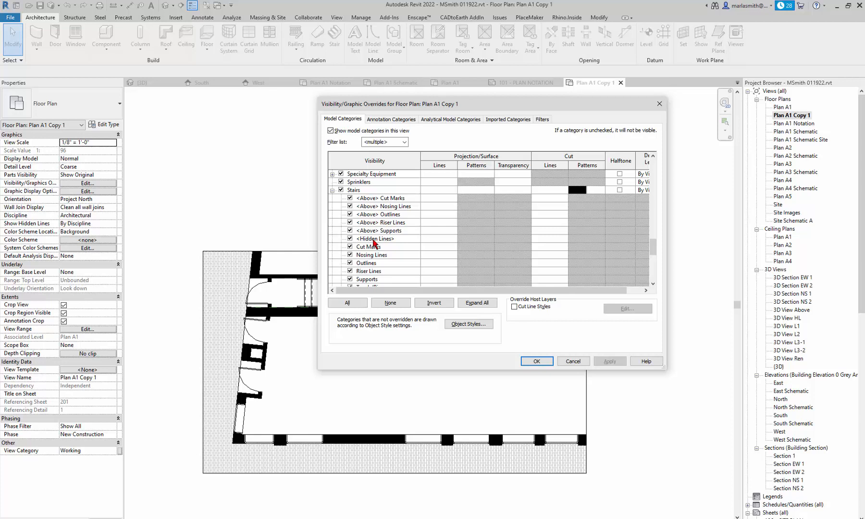
{"action": "left_click", "coordinate": [375, 240]}
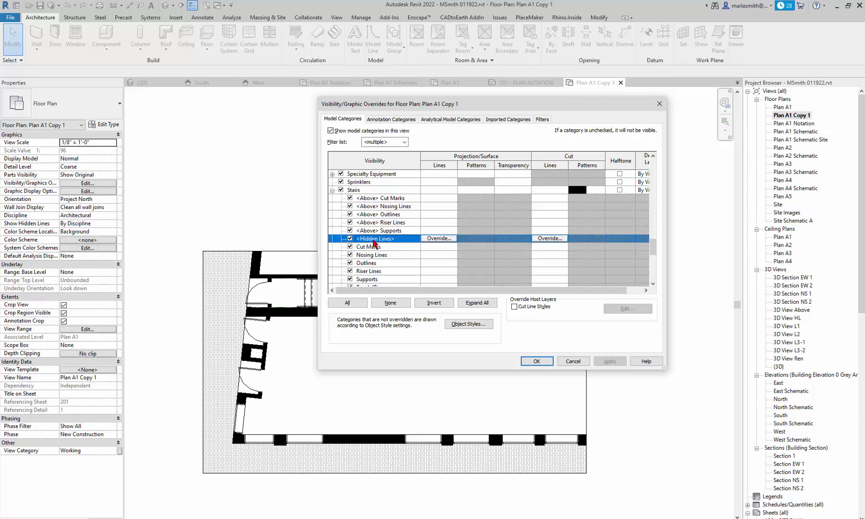
{"action": "left_click", "coordinate": [384, 201], "text": "shift"}
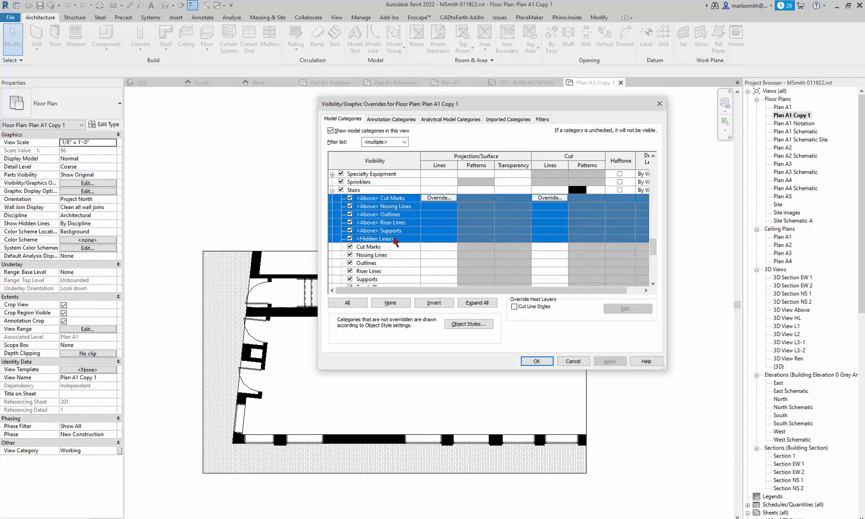
- Give the selected stair subcategories a gray RGB 128-128-128 line colour override
{"action": "scroll", "coordinate": [395, 242], "scroll_direction": "down", "scroll_amount": 2}
{"action": "scroll", "coordinate": [395, 245], "scroll_direction": "up", "scroll_amount": 2}
{"action": "left_click", "coordinate": [442, 198]}
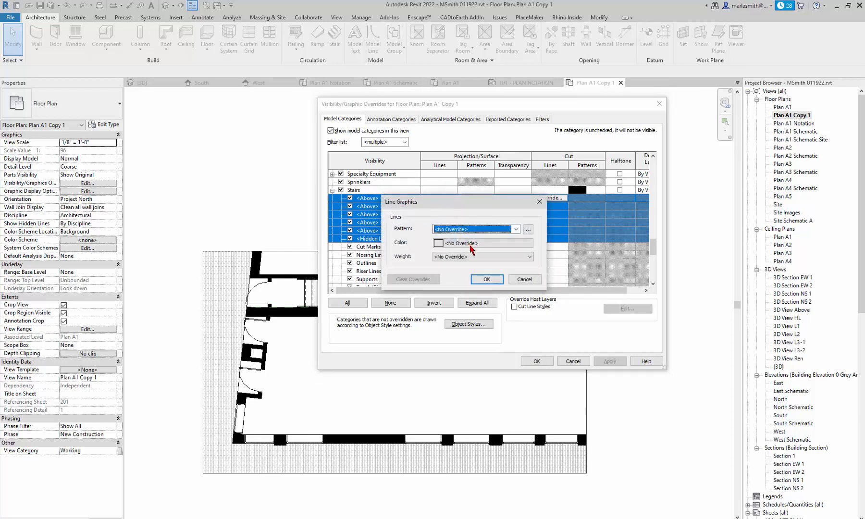
{"action": "left_click", "coordinate": [471, 248]}
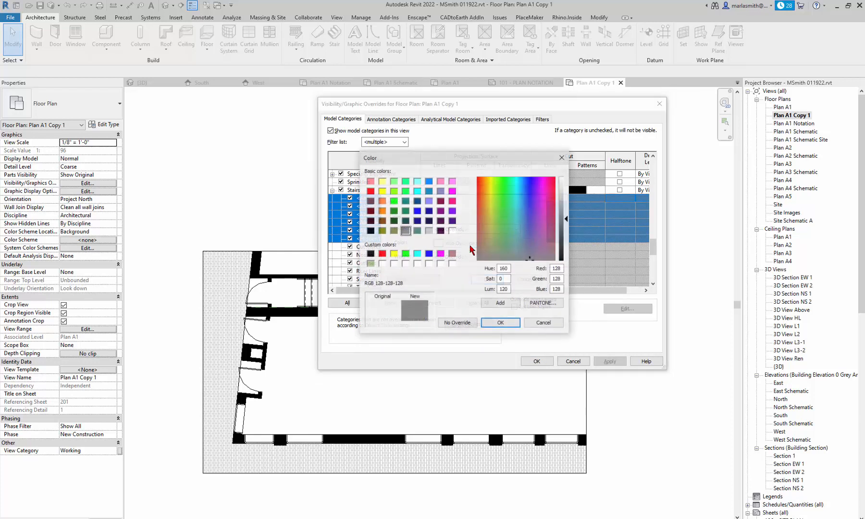
{"action": "left_click", "coordinate": [512, 322]}
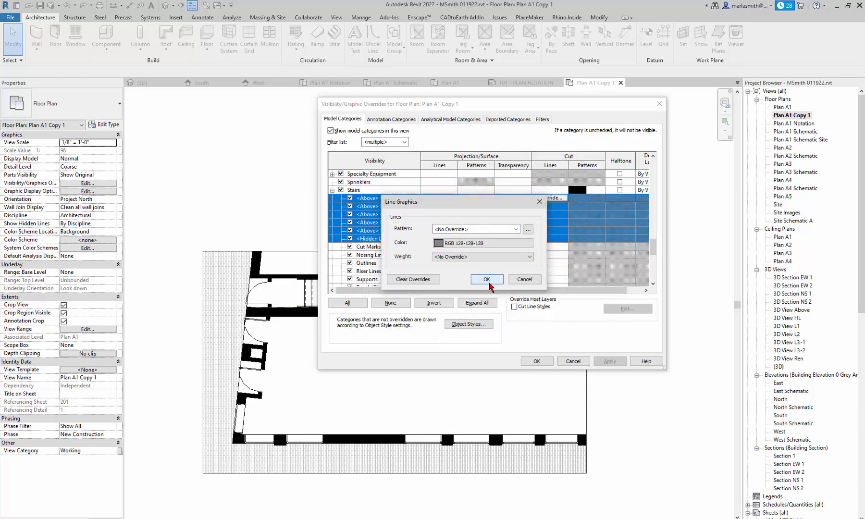
{"action": "left_click", "coordinate": [488, 283]}
{"action": "left_click", "coordinate": [537, 361]}
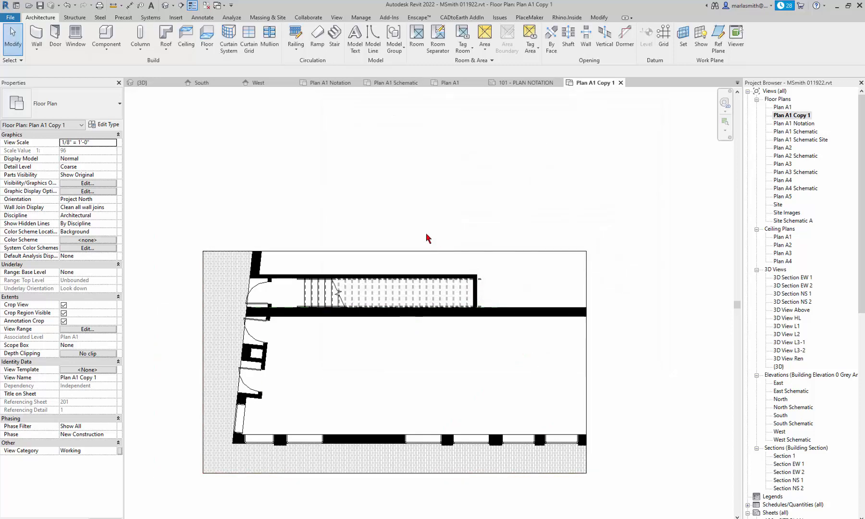
{"action": "scroll", "coordinate": [308, 308], "scroll_direction": "up", "scroll_amount": 4}
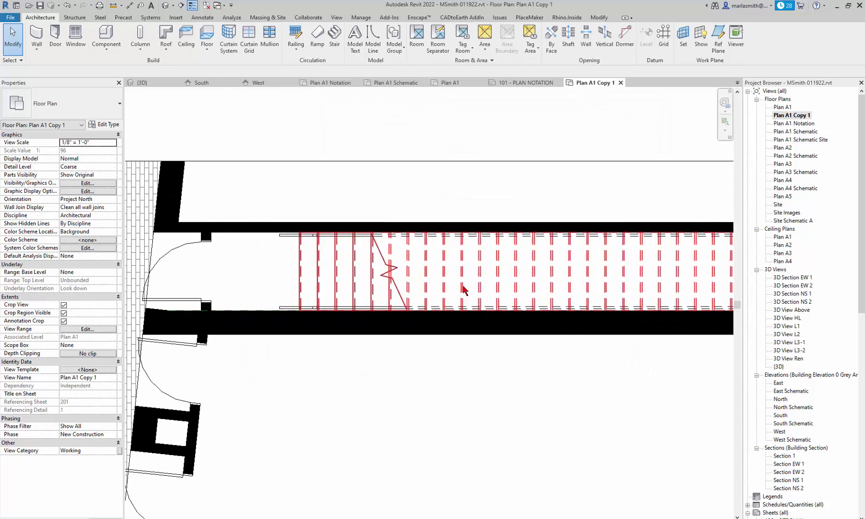
{"action": "scroll", "coordinate": [463, 289], "scroll_direction": "up", "scroll_amount": 5}
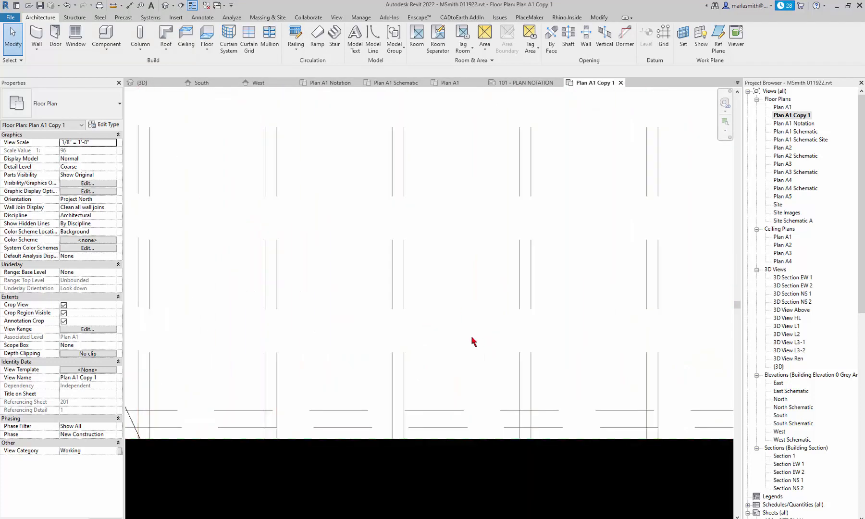
- Give the stair's <Above> through Hidden Lines subcategories a red line colour override and apply it
{"action": "key", "text": "v"}
{"action": "key", "text": "g"}
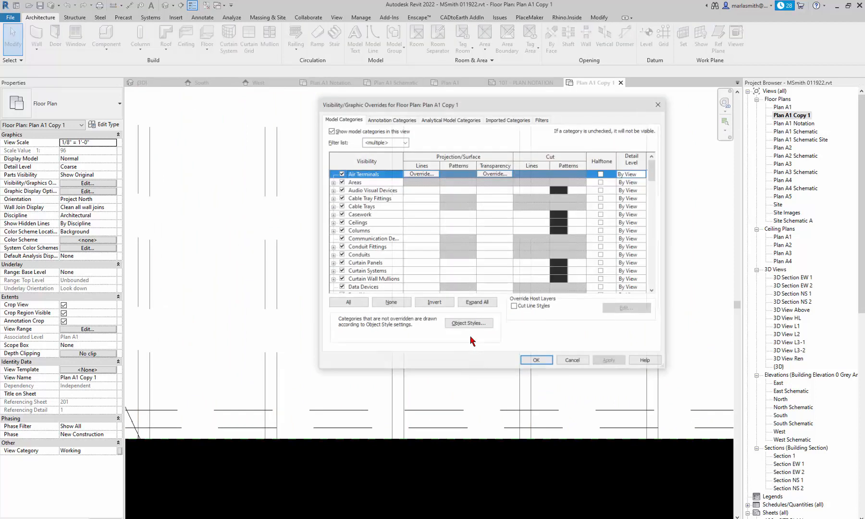
{"action": "scroll", "coordinate": [386, 255], "scroll_direction": "down", "scroll_amount": 8}
{"action": "scroll", "coordinate": [385, 255], "scroll_direction": "down", "scroll_amount": 13}
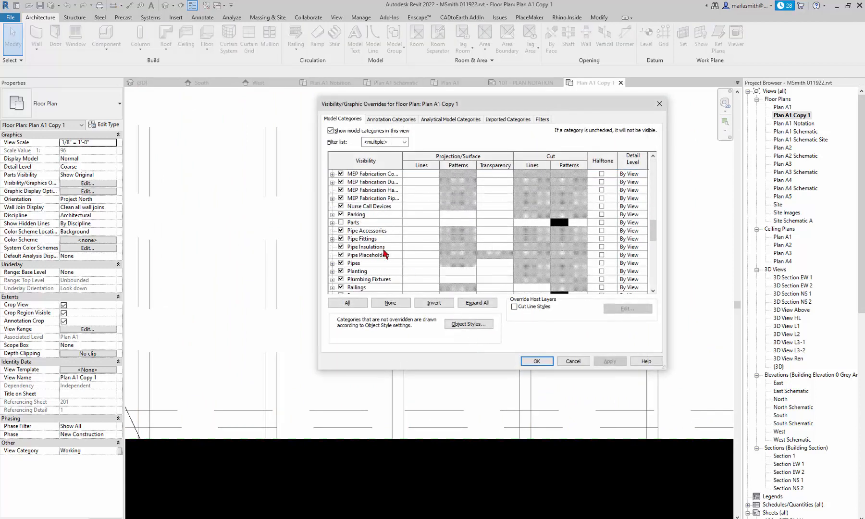
{"action": "scroll", "coordinate": [386, 253], "scroll_direction": "down", "scroll_amount": 2}
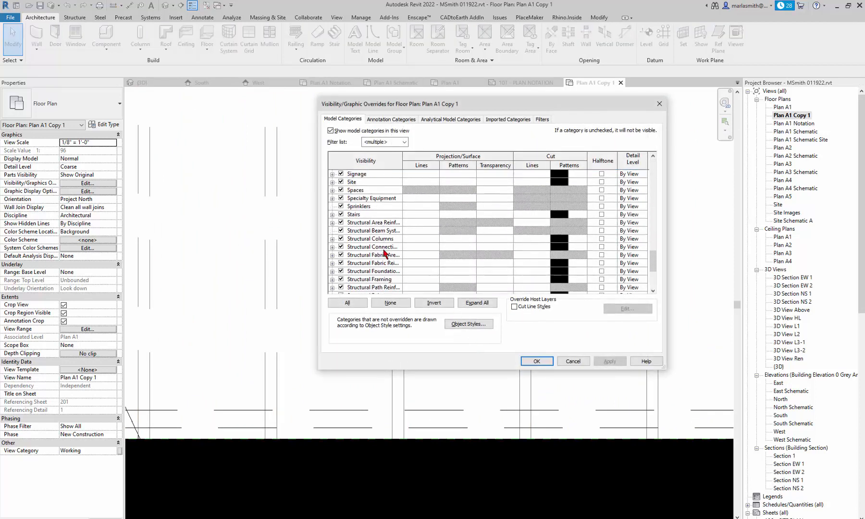
{"action": "scroll", "coordinate": [385, 253], "scroll_direction": "up", "scroll_amount": 2}
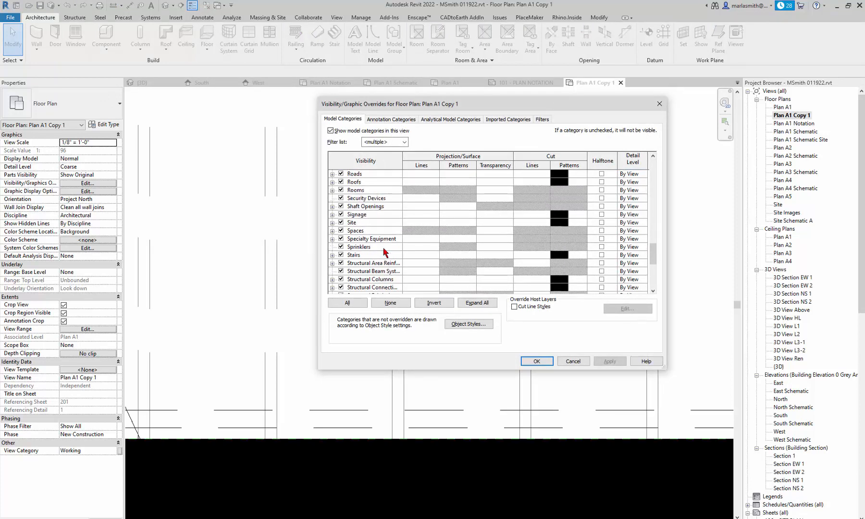
{"action": "left_click", "coordinate": [332, 257]}
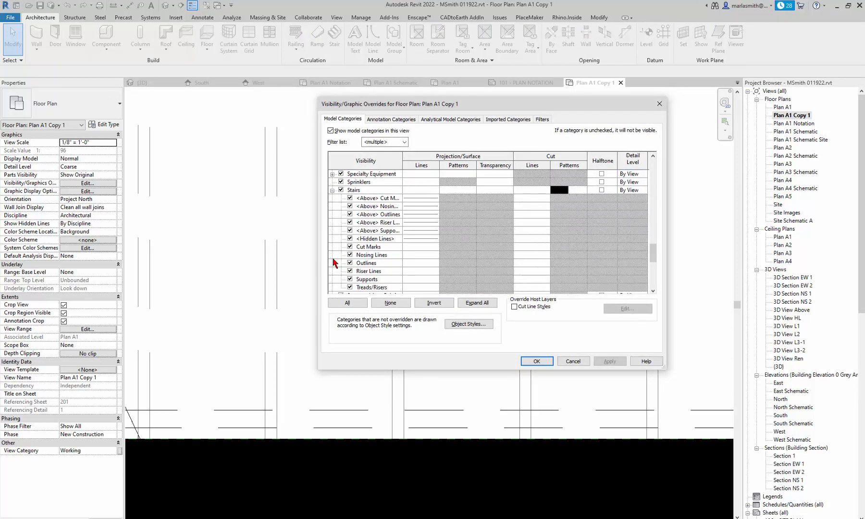
{"action": "left_click", "coordinate": [419, 199]}
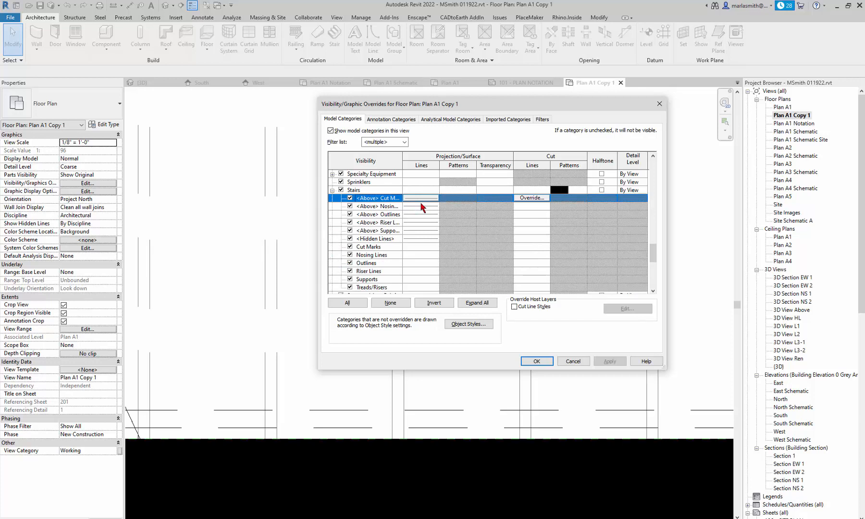
{"action": "left_click", "coordinate": [426, 240], "text": "shift"}
{"action": "left_click", "coordinate": [423, 239]}
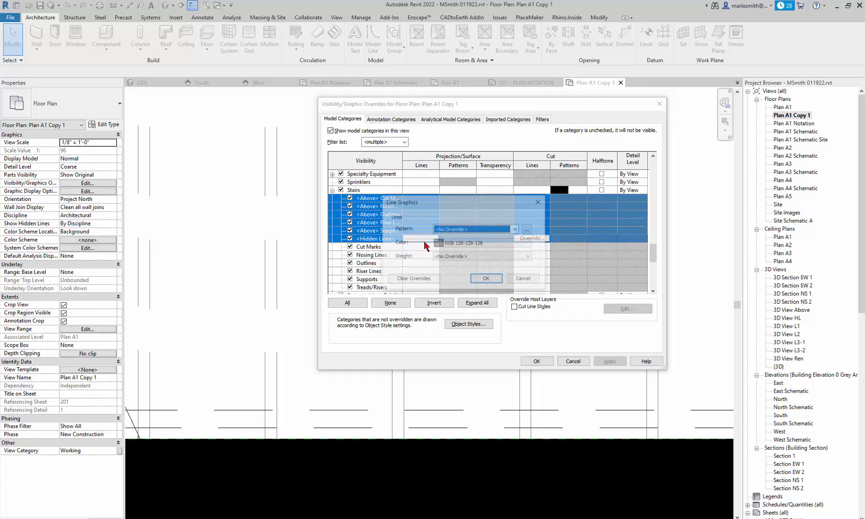
{"action": "left_click", "coordinate": [480, 245]}
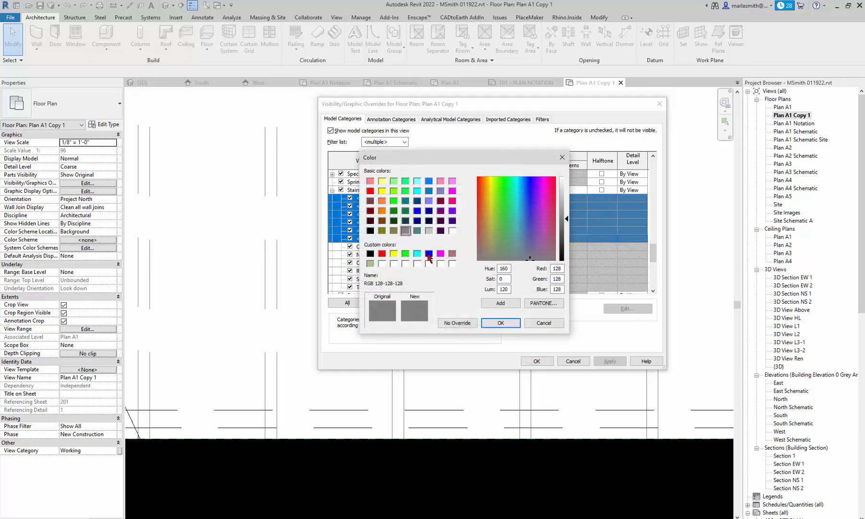
{"action": "left_click", "coordinate": [382, 254]}
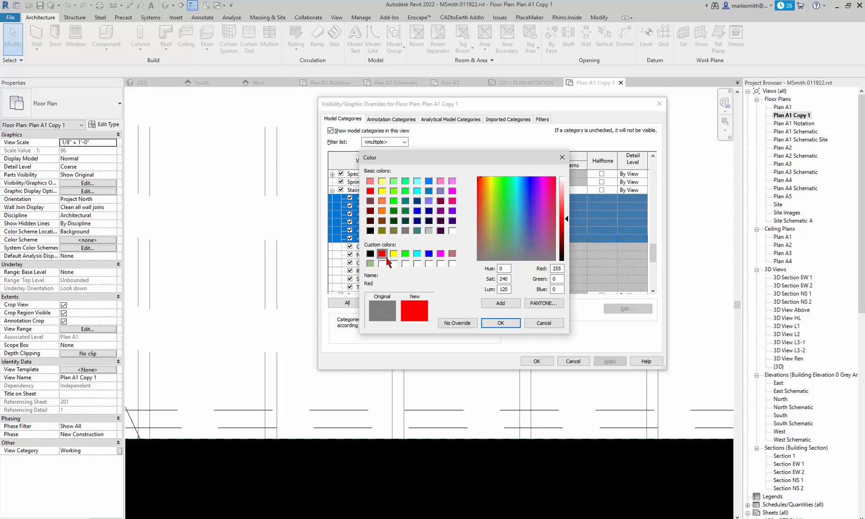
{"action": "left_click", "coordinate": [509, 323]}
{"action": "left_click", "coordinate": [487, 279]}
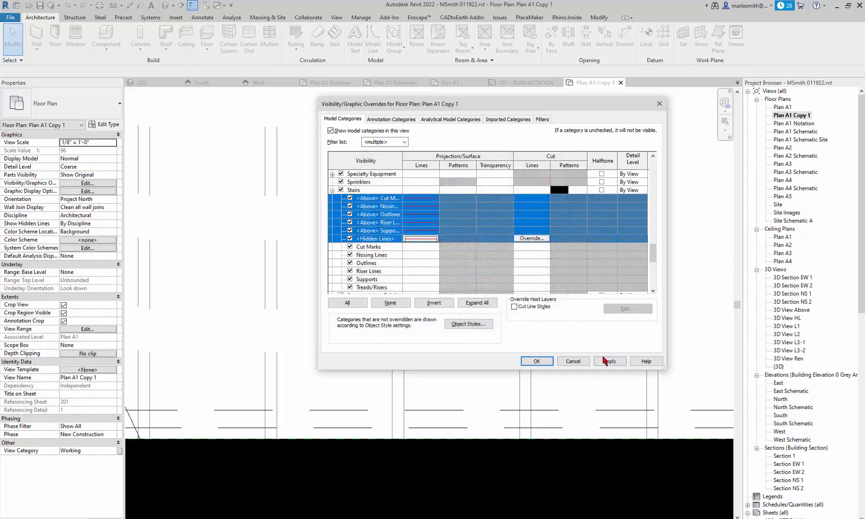
{"action": "left_click", "coordinate": [610, 361]}
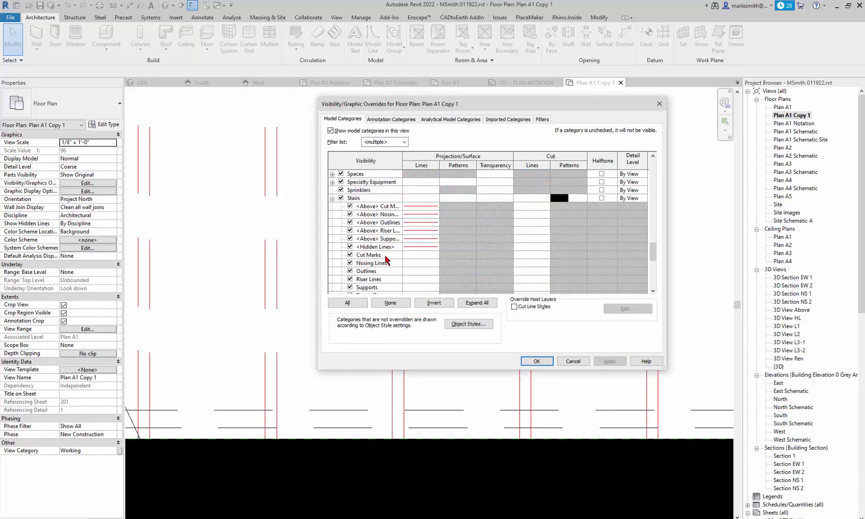
- Change those stair subcategory lines to light grey RGB 192-192-192 and close the overrides
{"action": "left_click", "coordinate": [420, 213]}
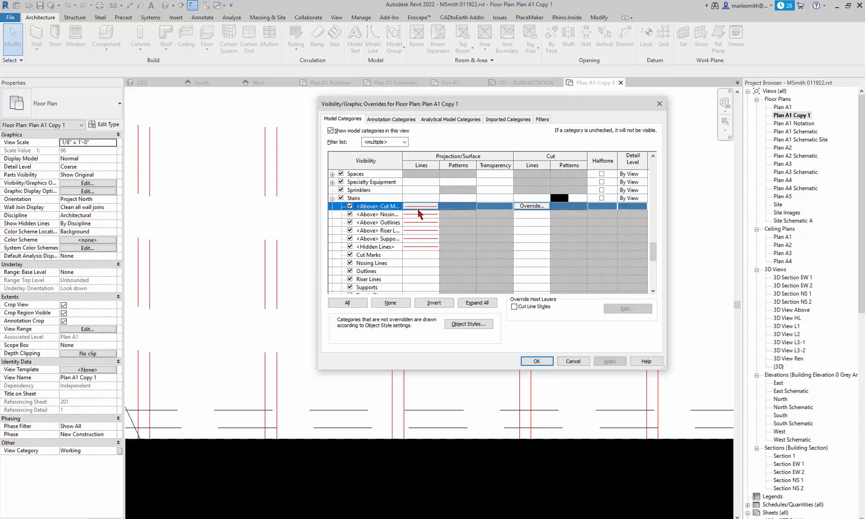
{"action": "double_click", "coordinate": [419, 207]}
{"action": "left_click", "coordinate": [523, 283]}
{"action": "left_click", "coordinate": [420, 247], "text": "shift"}
{"action": "left_click", "coordinate": [420, 247]}
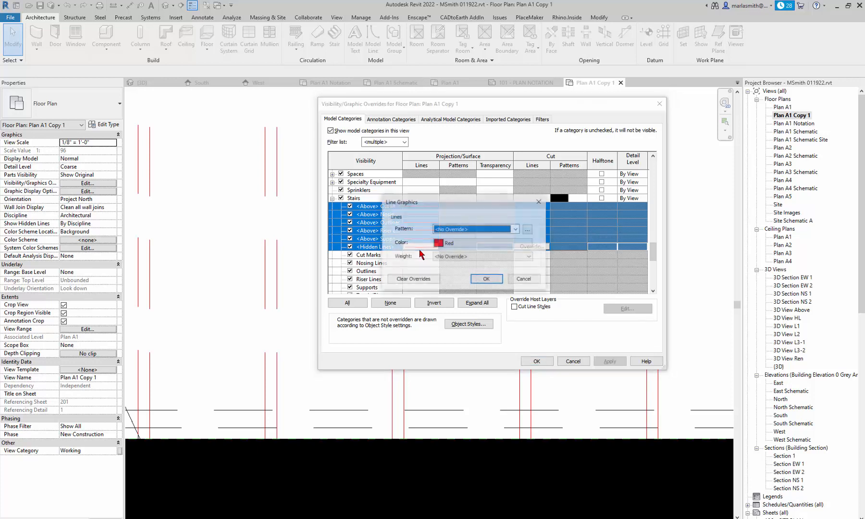
{"action": "left_click", "coordinate": [445, 247]}
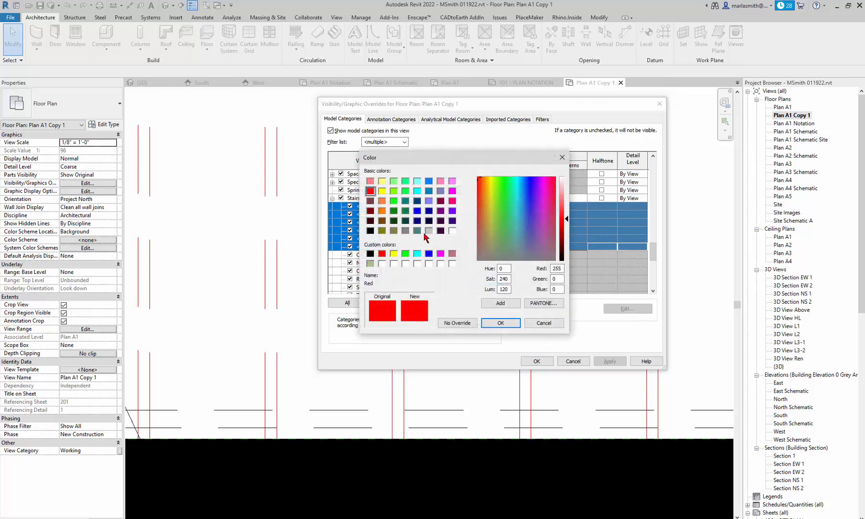
{"action": "left_click", "coordinate": [428, 230]}
{"action": "left_click", "coordinate": [499, 325]}
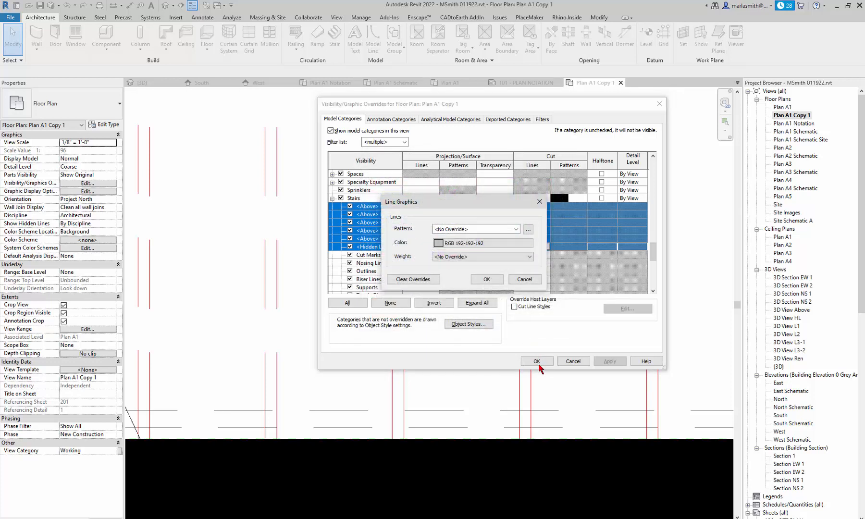
{"action": "left_click", "coordinate": [487, 280]}
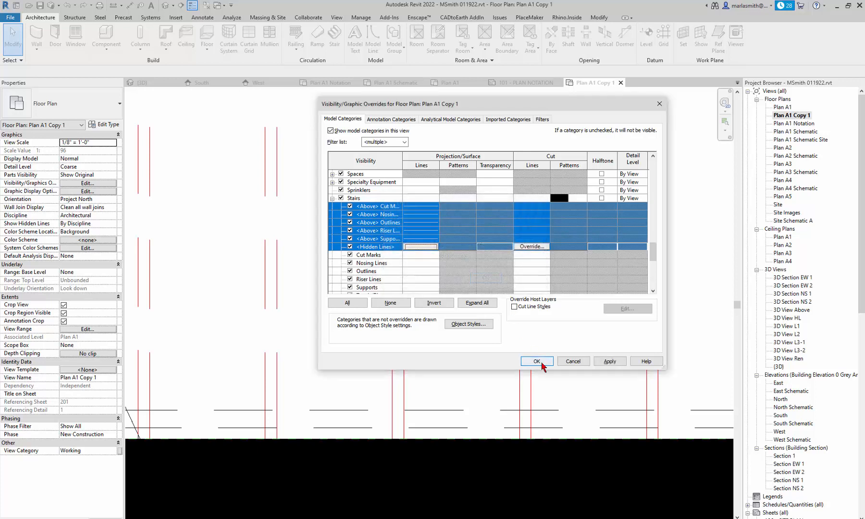
{"action": "left_click", "coordinate": [537, 361]}
{"action": "scroll", "coordinate": [416, 284], "scroll_direction": "down", "scroll_amount": 8}
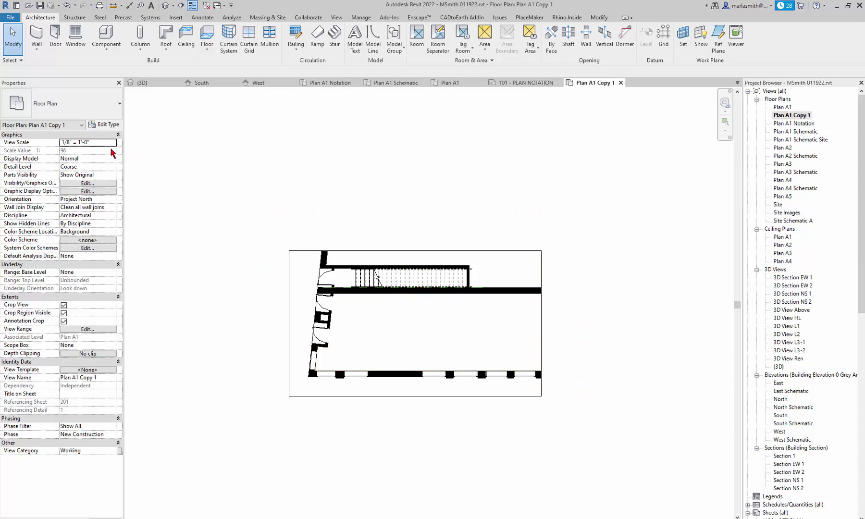
- Set the View Scale to 1/4" = 1'-0", after briefly trying 1/2" = 1'-0"
{"action": "left_click", "coordinate": [113, 143]}
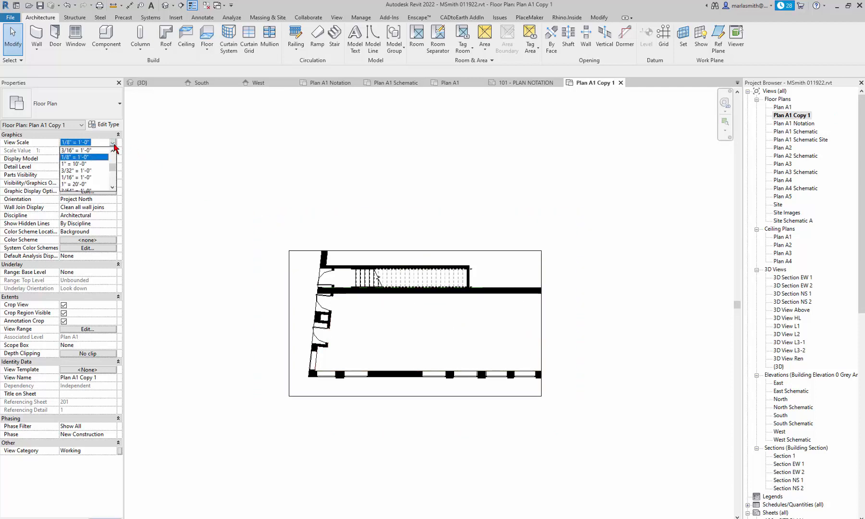
{"action": "scroll", "coordinate": [88, 171], "scroll_direction": "down", "scroll_amount": 2}
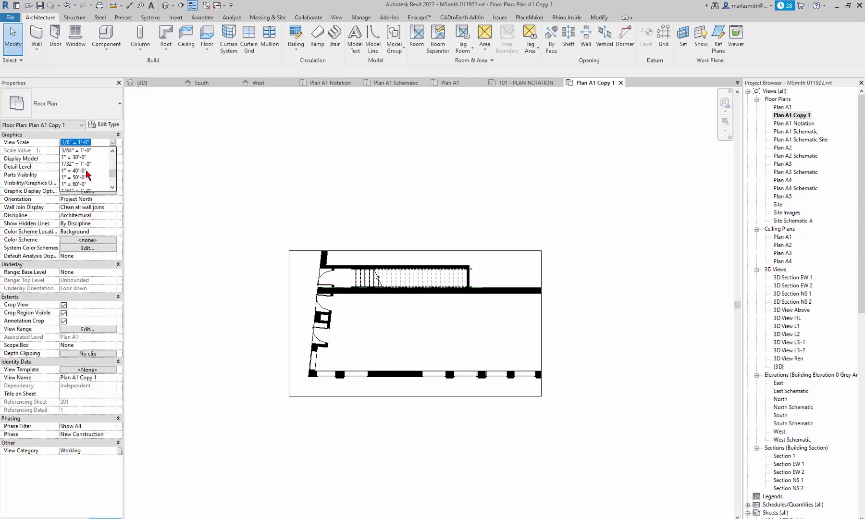
{"action": "scroll", "coordinate": [87, 174], "scroll_direction": "up", "scroll_amount": 4}
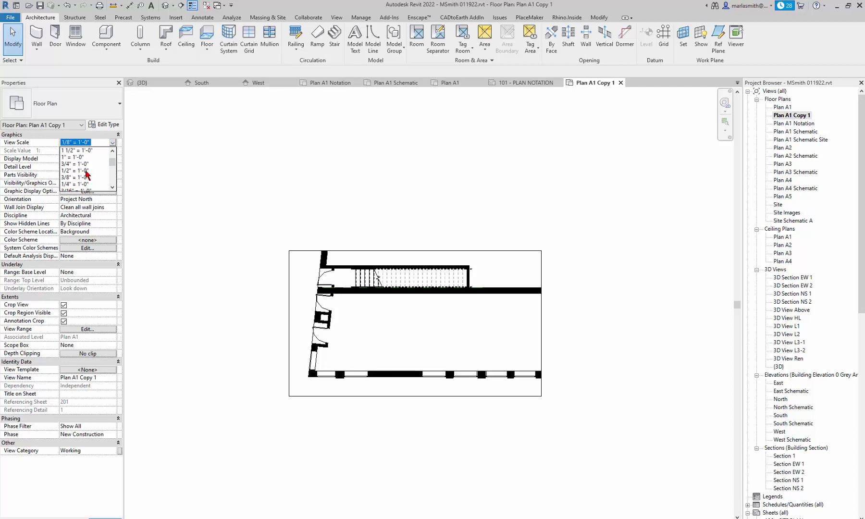
{"action": "scroll", "coordinate": [87, 174], "scroll_direction": "down", "scroll_amount": 1}
{"action": "left_click", "coordinate": [86, 165]}
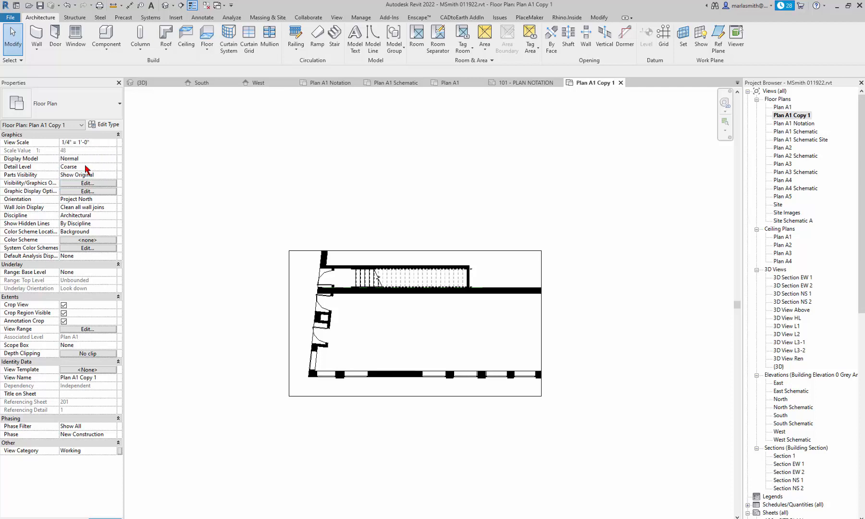
{"action": "scroll", "coordinate": [395, 298], "scroll_direction": "up", "scroll_amount": 8}
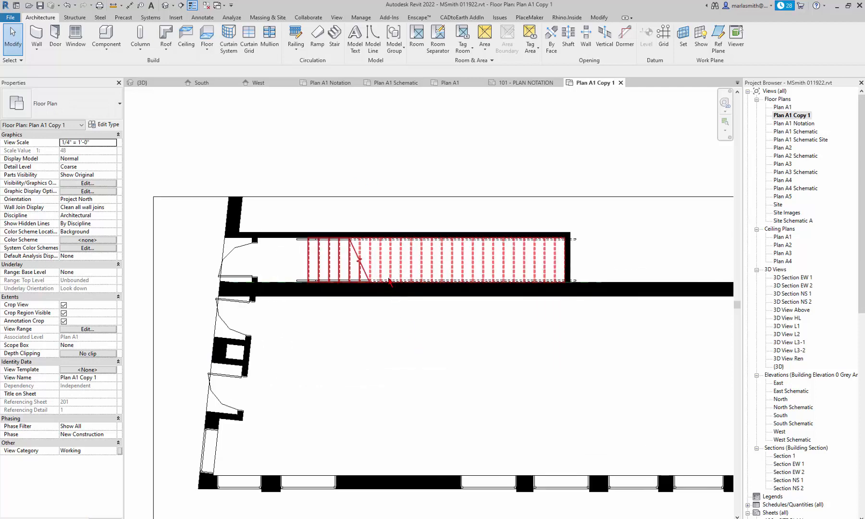
{"action": "left_click", "coordinate": [115, 144]}
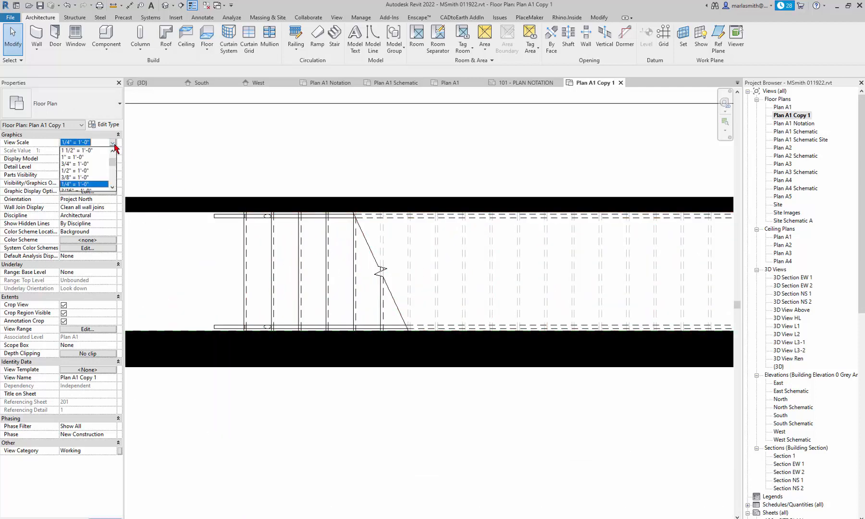
{"action": "left_click", "coordinate": [87, 171]}
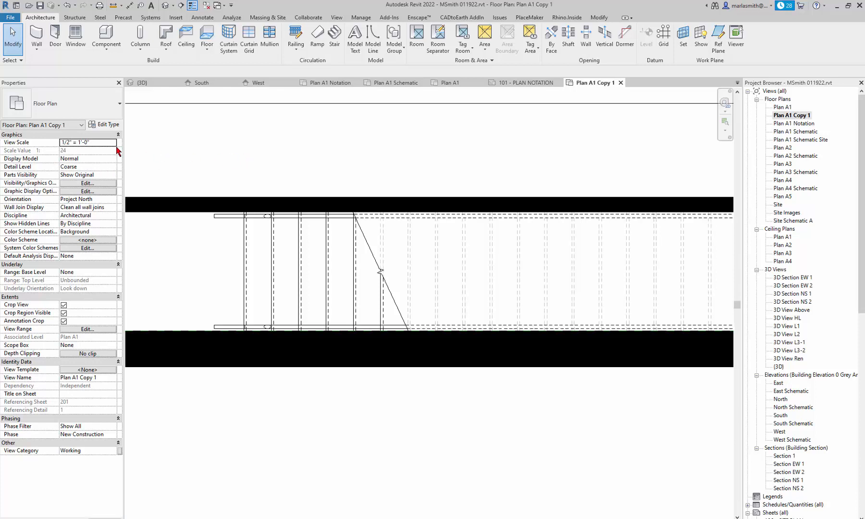
{"action": "left_click", "coordinate": [115, 144]}
{"action": "left_click", "coordinate": [112, 143]}
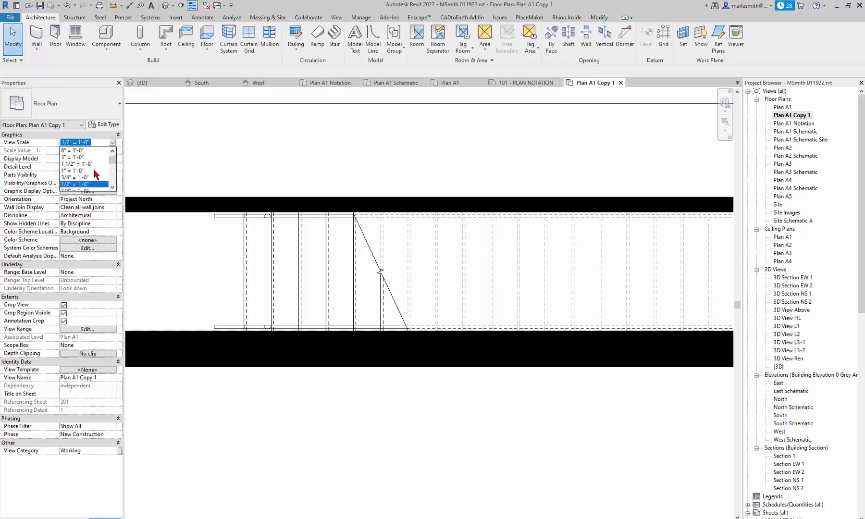
{"action": "left_click", "coordinate": [86, 183]}
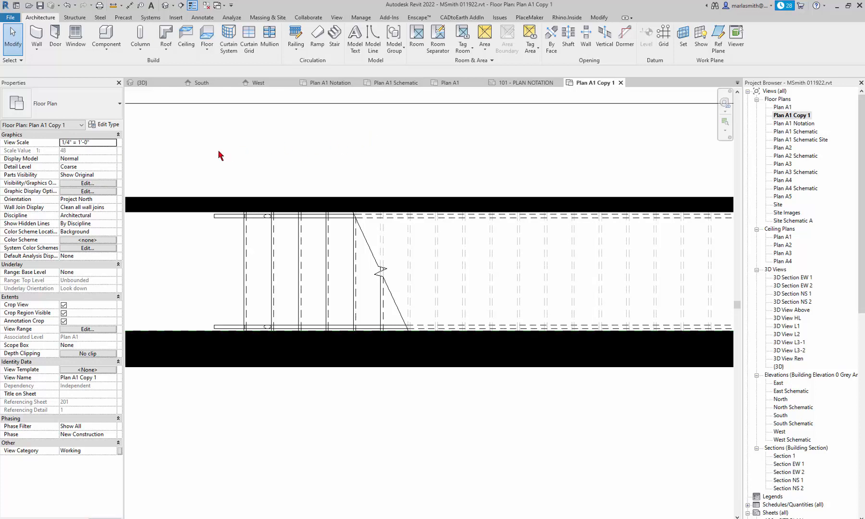
- Replace ' Copy 1' in the Plan A1 Copy 1 view name so it becomes Plan A1 Bar
{"action": "left_click", "coordinate": [793, 116]}
{"action": "left_click", "coordinate": [796, 118]}
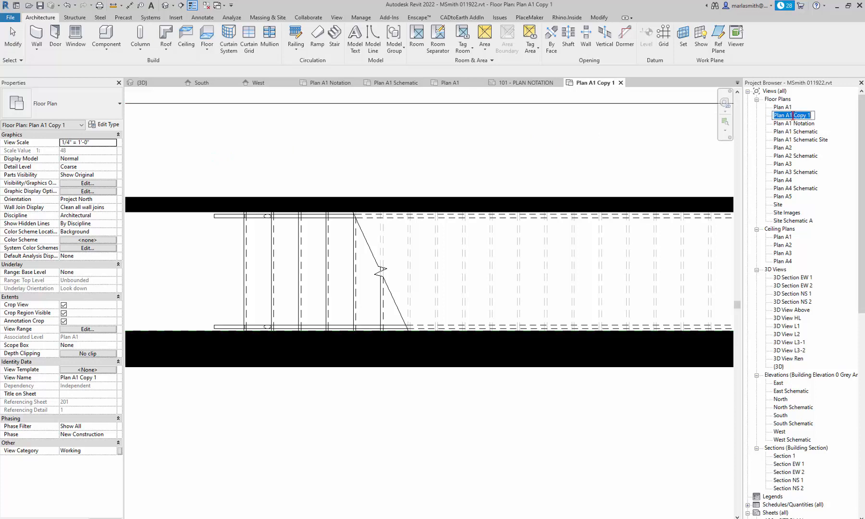
{"action": "left_click_drag", "start_coordinate": [792, 116], "coordinate": [821, 112]}
{"action": "type", "text": "Stair"}
{"action": "key", "text": "Return"}
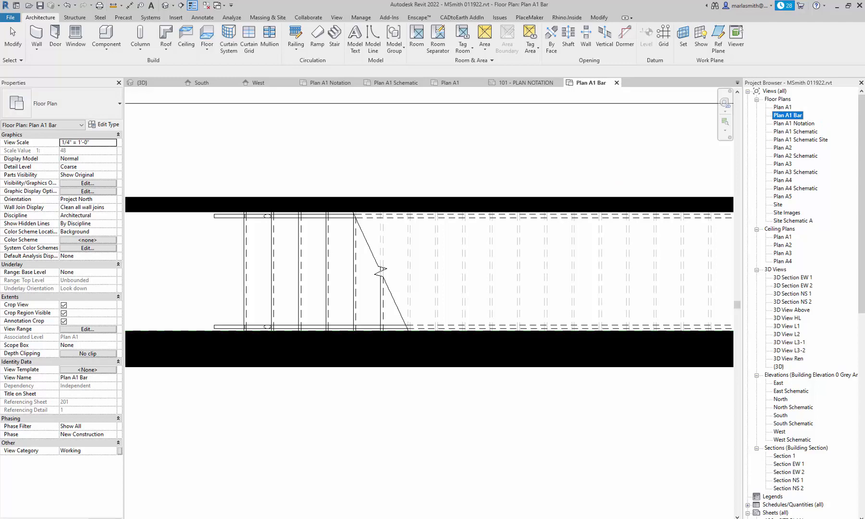